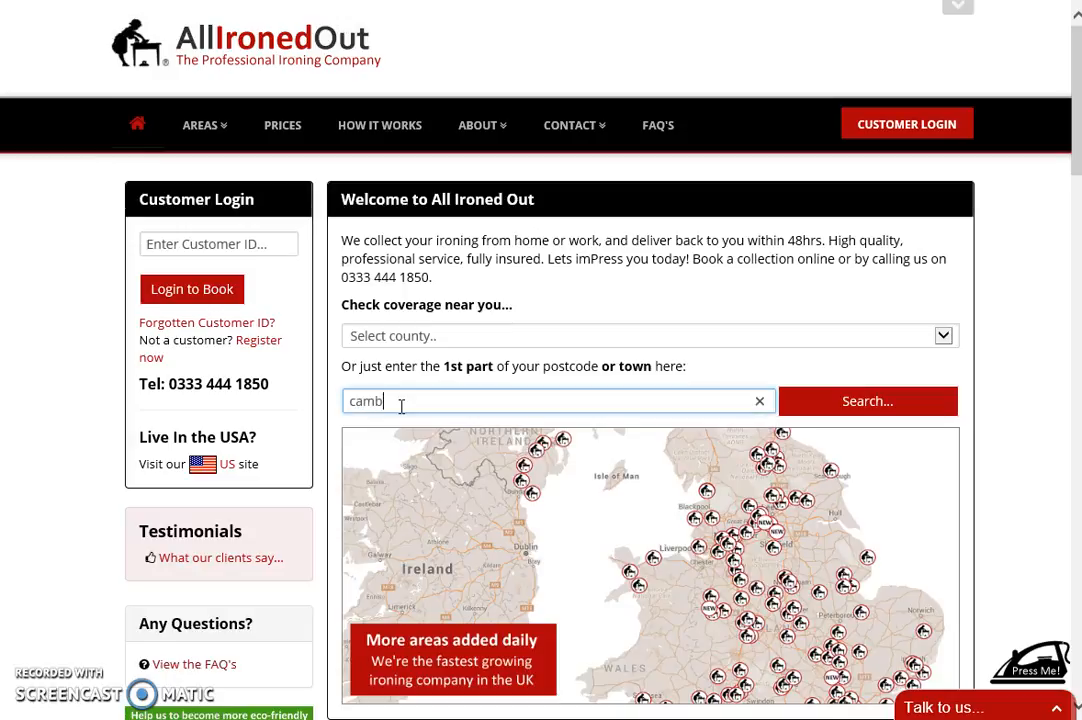
# - Search coverage for 'camb' and start a booking with the Cambridge office
pyautogui.click(810, 408)
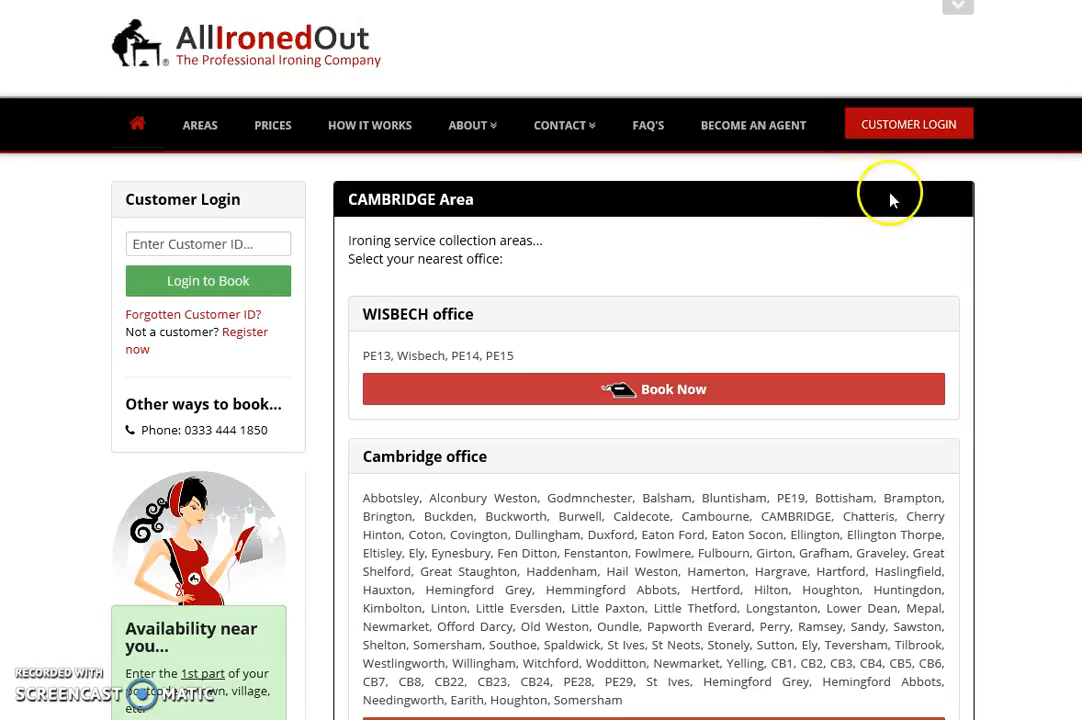
pyautogui.scroll(-3, 1063, 121)
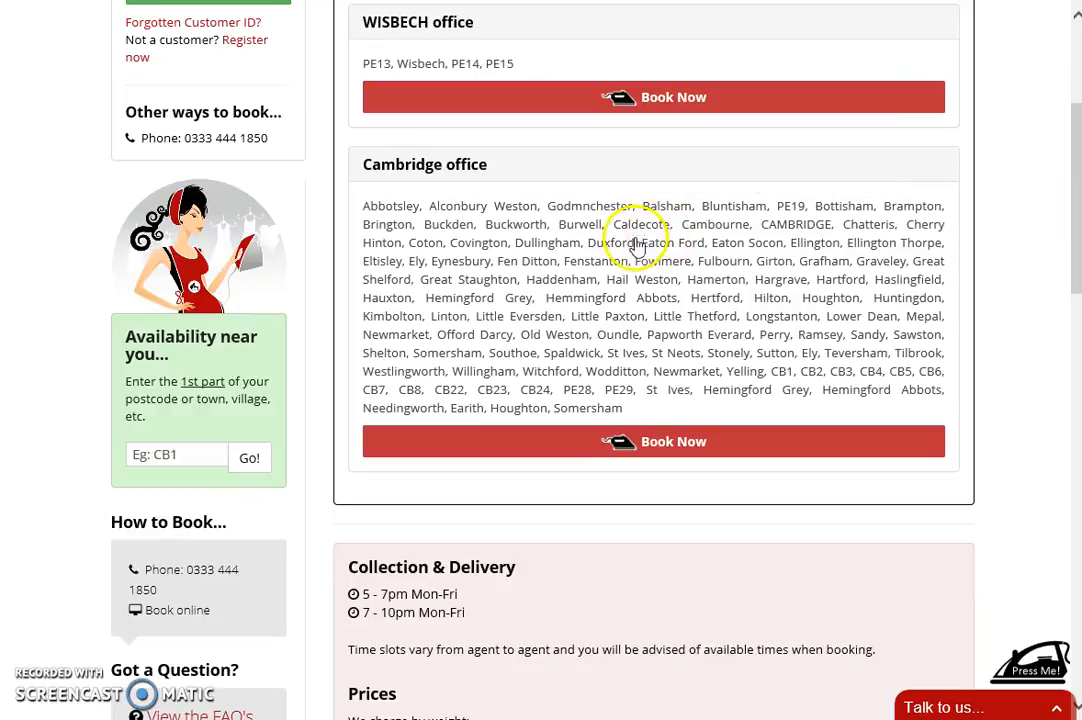
pyautogui.click(645, 450)
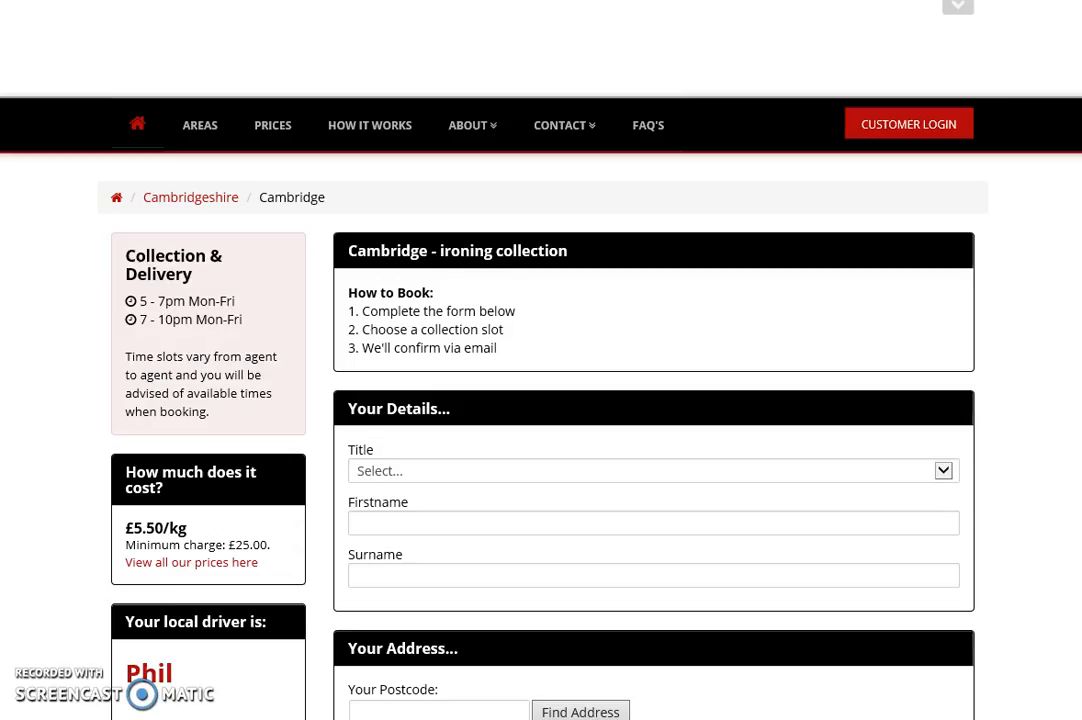
# - Set the title to Mr. and enter the customer's first name and surname
pyautogui.click(402, 478)
pyautogui.click(393, 505)
pyautogui.click(406, 513)
pyautogui.press('Tab')
pyautogui.write('Doe')
pyautogui.press('Tab')
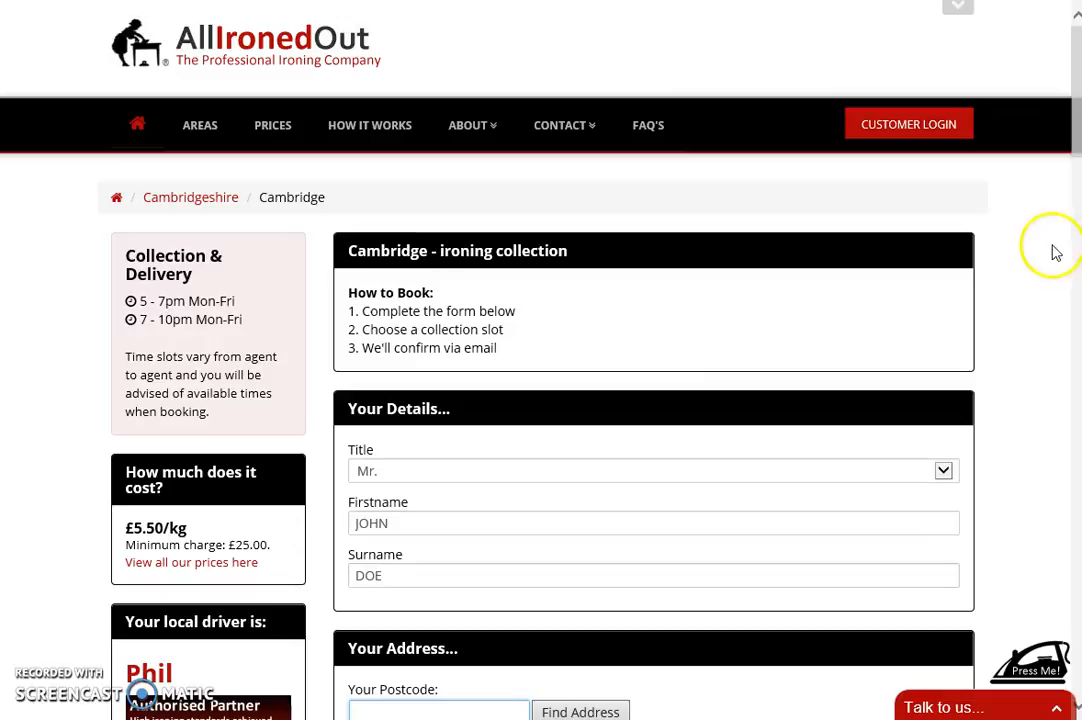
# - Fill in the customer's address by looking up their postcode and picking it
pyautogui.moveTo(1065, 101); pyautogui.dragTo(1068, 180)
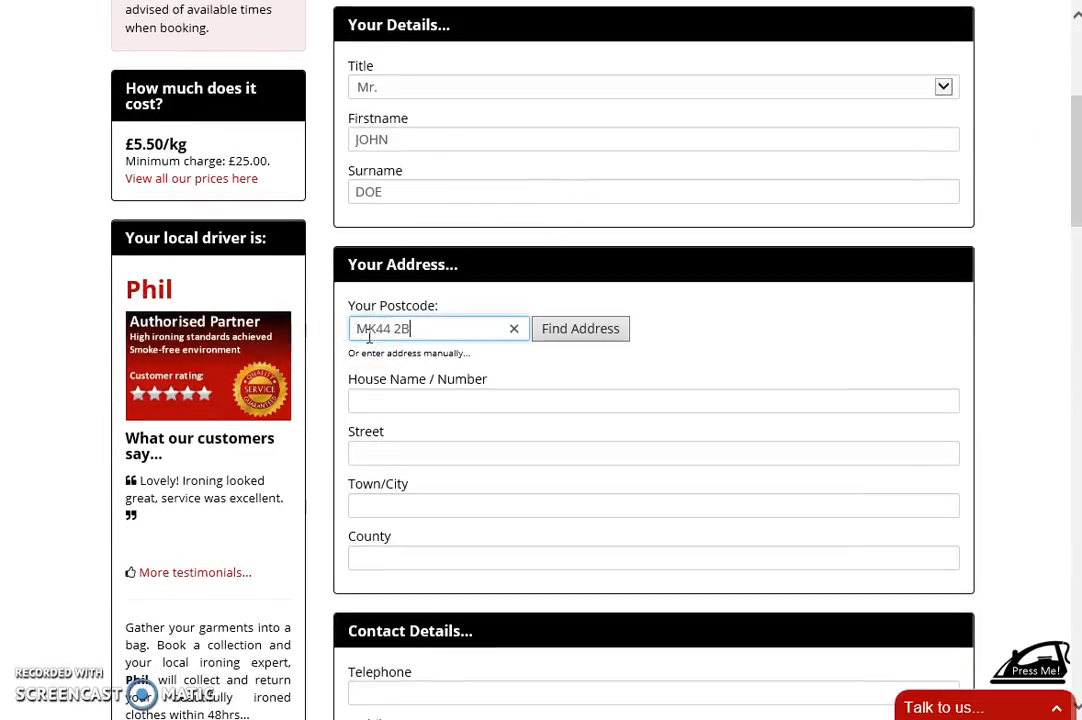
pyautogui.click(560, 330)
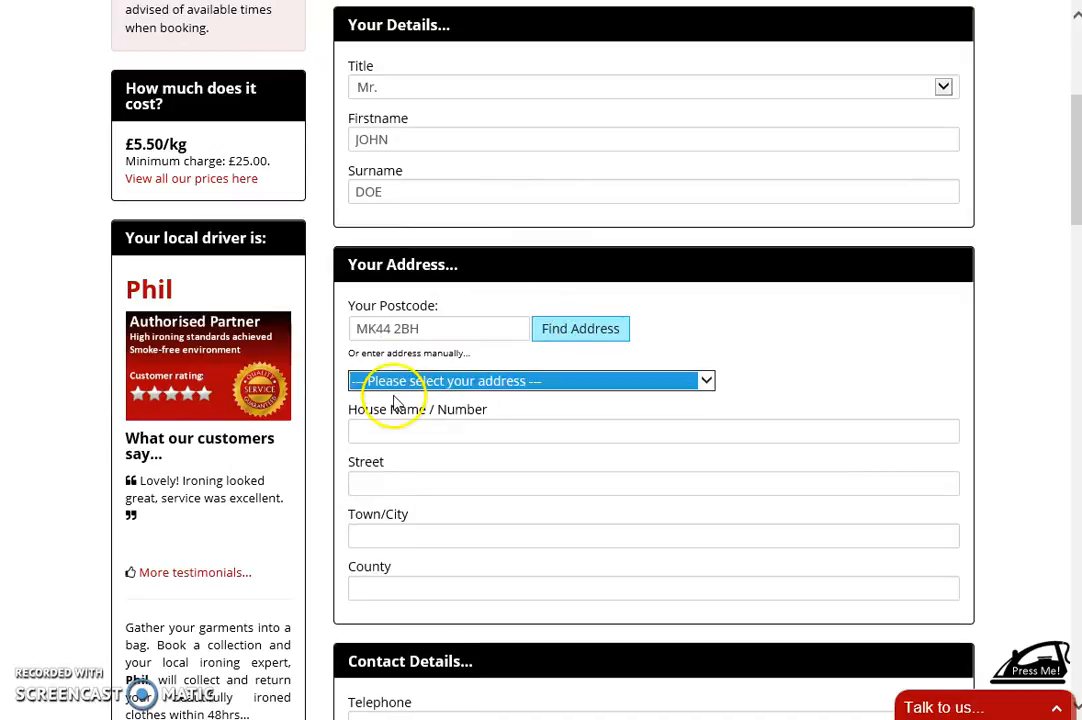
pyautogui.click(398, 382)
pyautogui.click(398, 434)
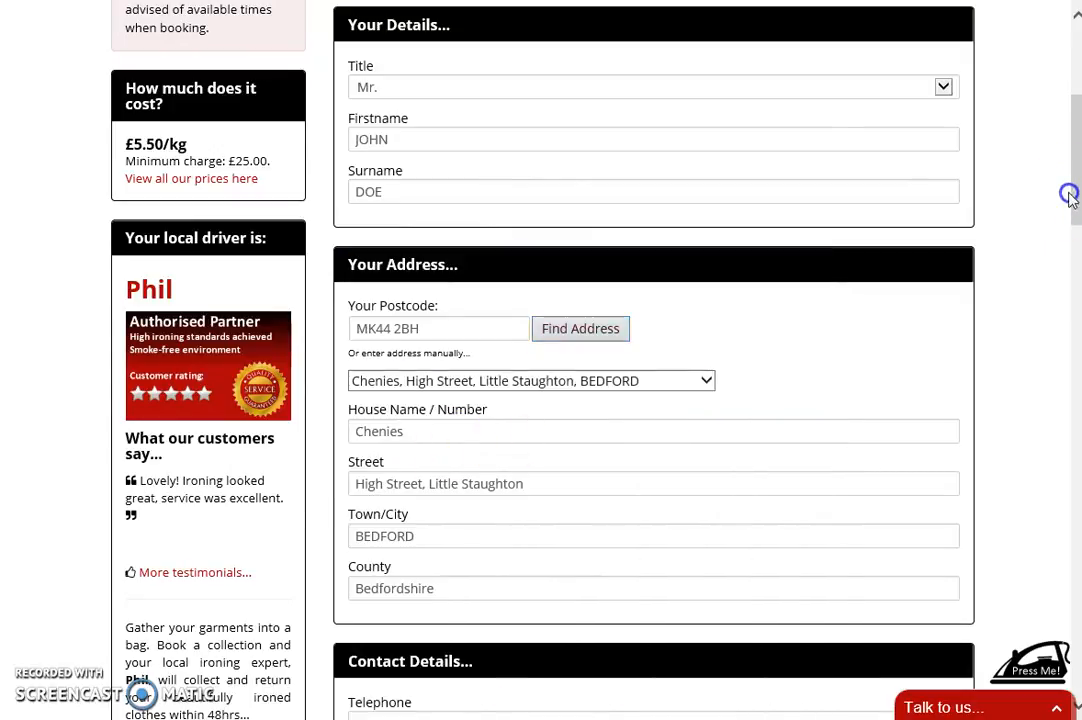
pyautogui.moveTo(1068, 159); pyautogui.dragTo(1068, 244)
# - Enter the customer's telephone number, mobile number and e-mail address
pyautogui.click(495, 250)
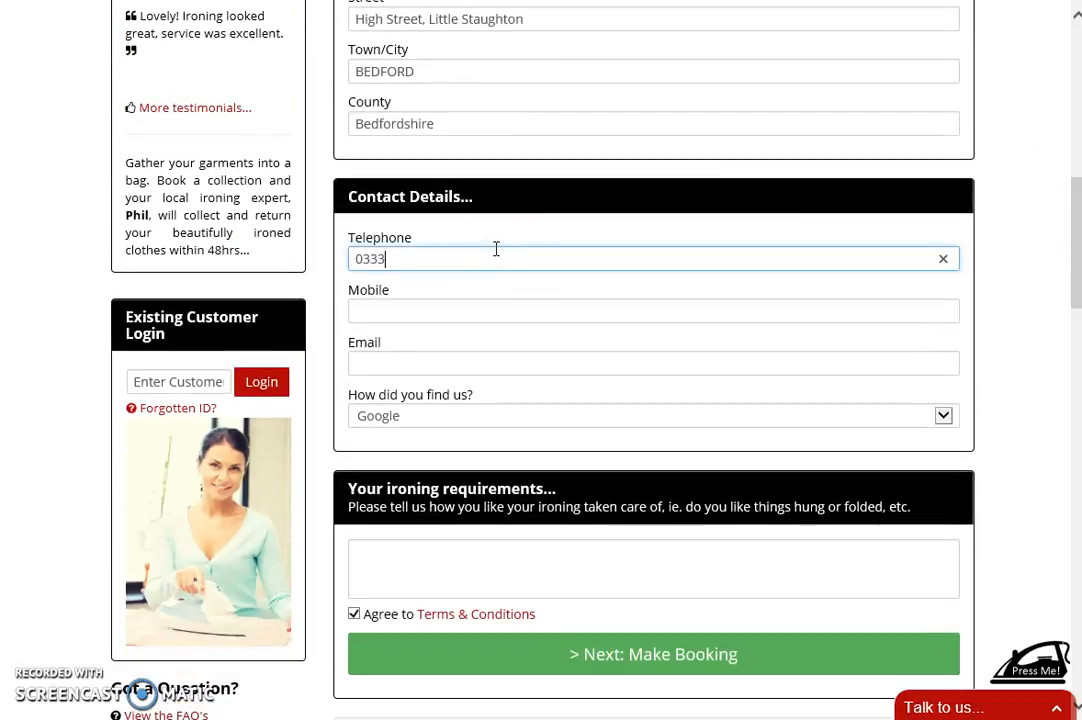
pyautogui.press('Tab')
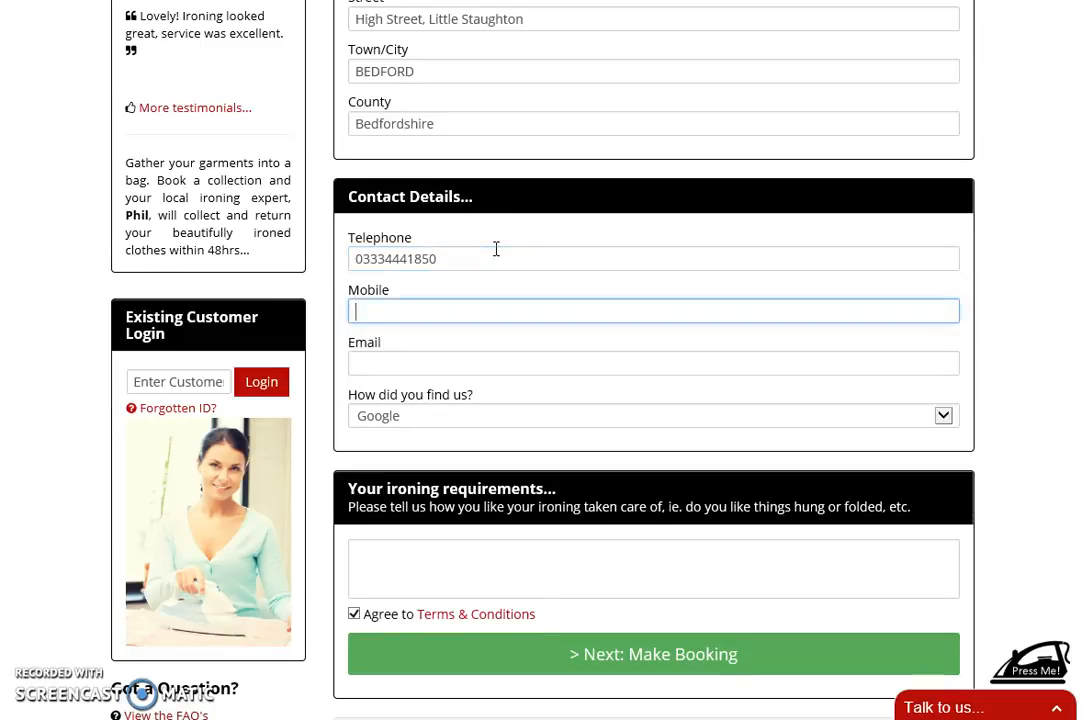
pyautogui.write('000000000000')
pyautogui.press('BackSpace')
pyautogui.click(378, 365)
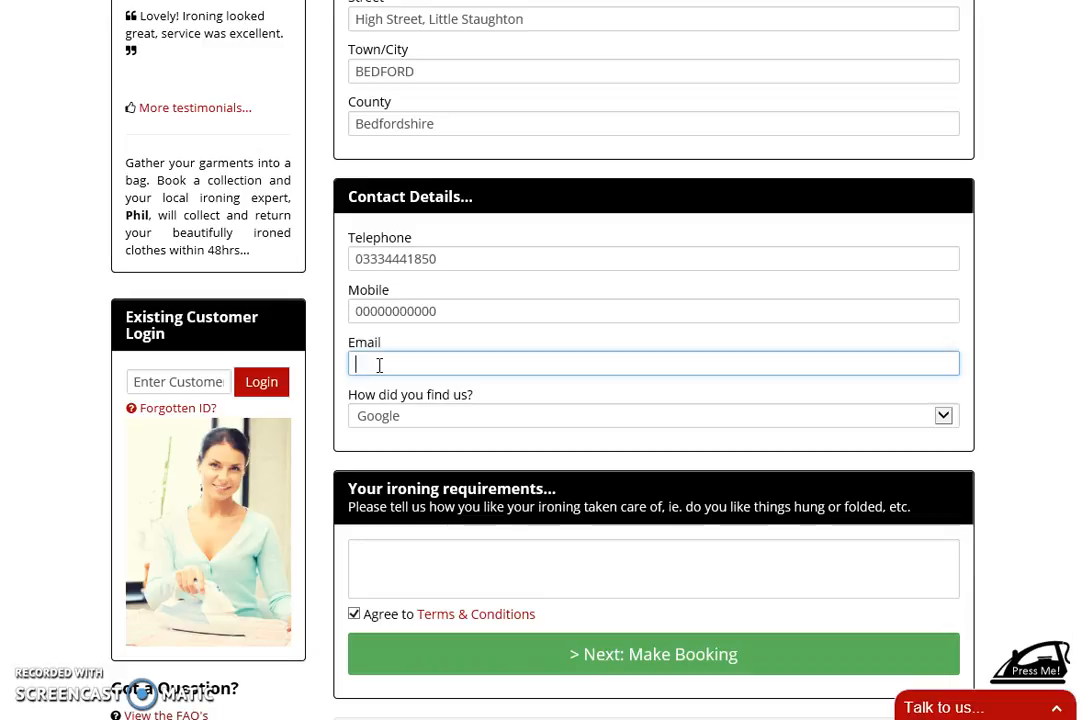
pyautogui.write('PR')
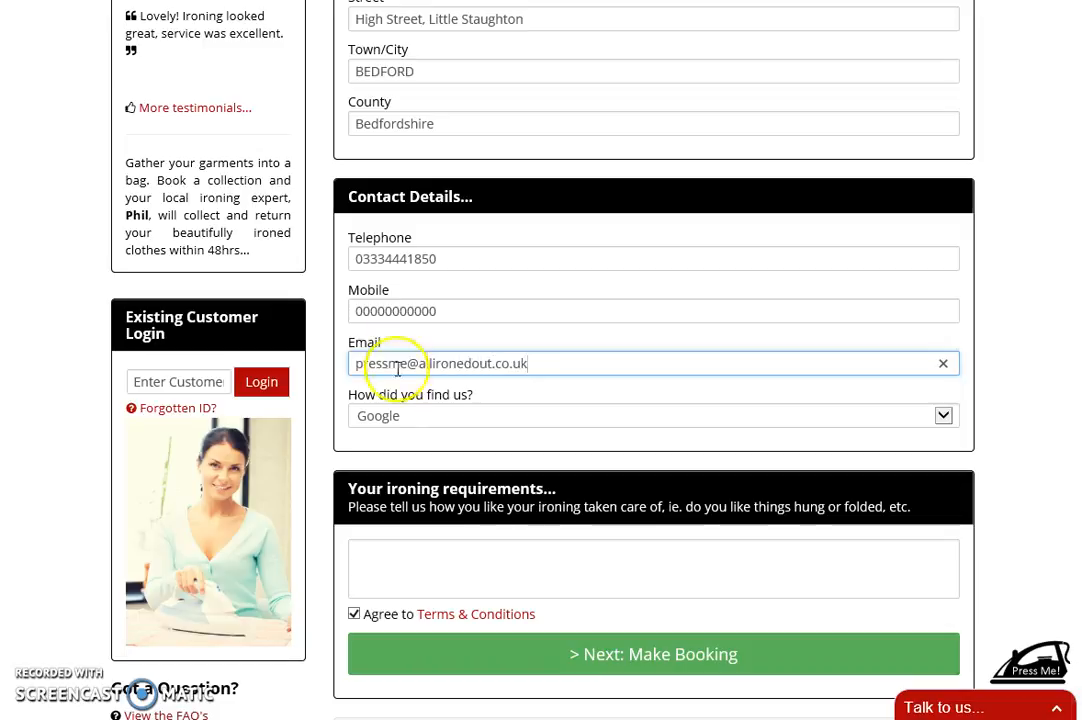
# - Enter 'General household ironing' as the requirements and submit the details
pyautogui.click(423, 558)
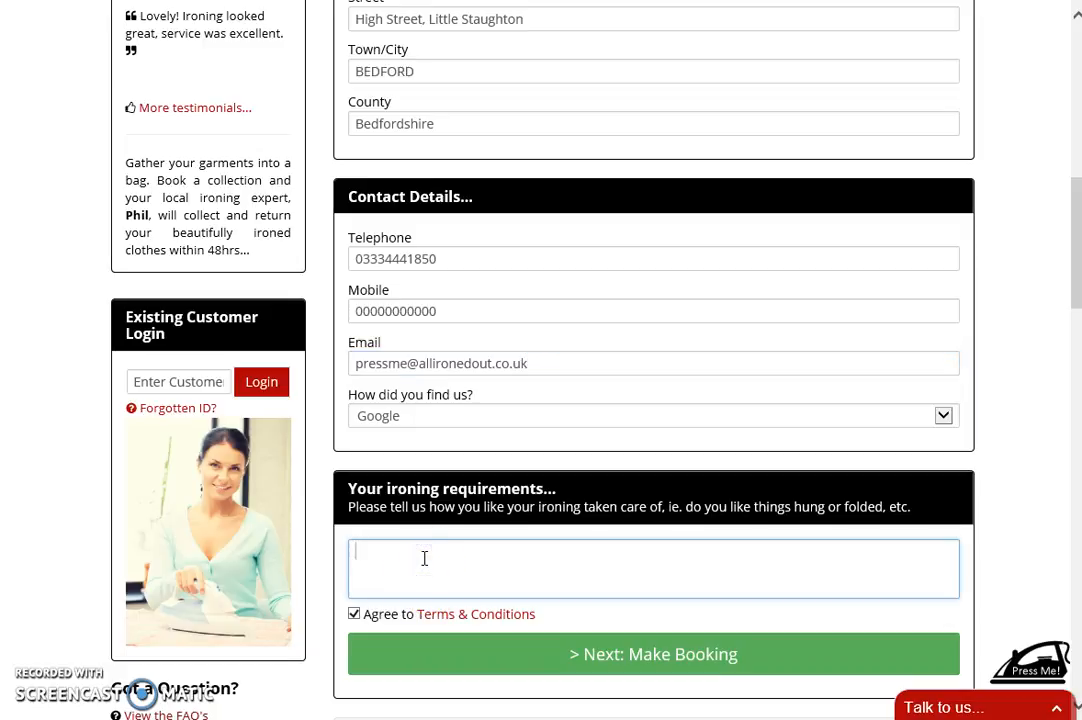
pyautogui.write('Geer')
pyautogui.press('BackSpace')
pyautogui.press('BackSpace')
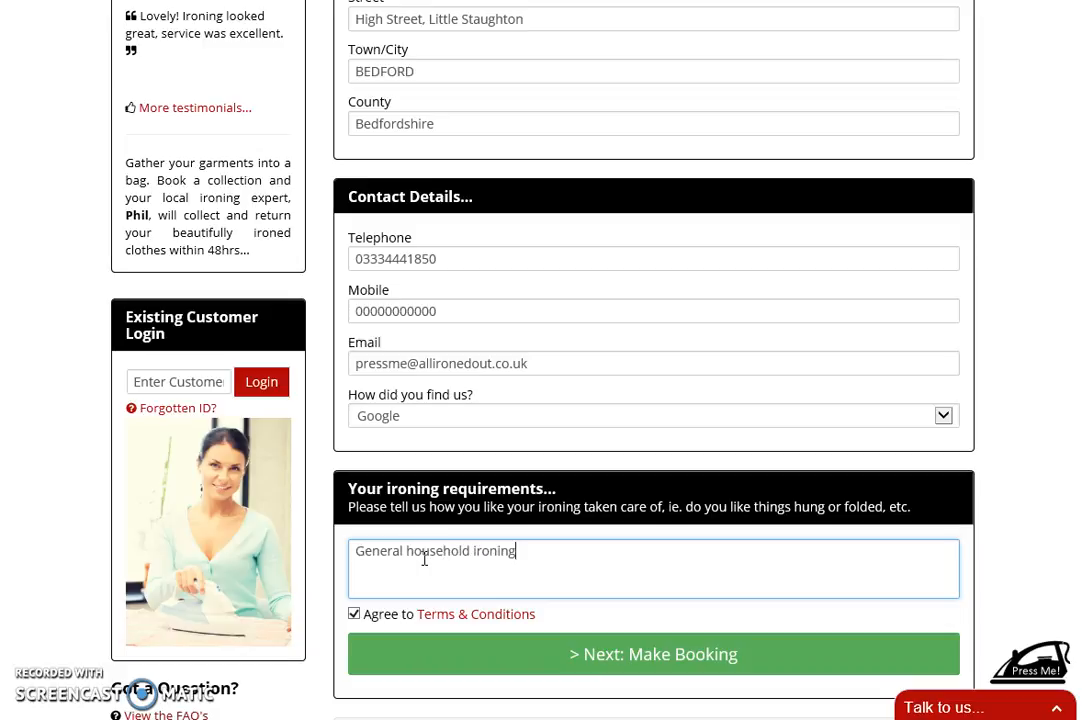
pyautogui.click(633, 650)
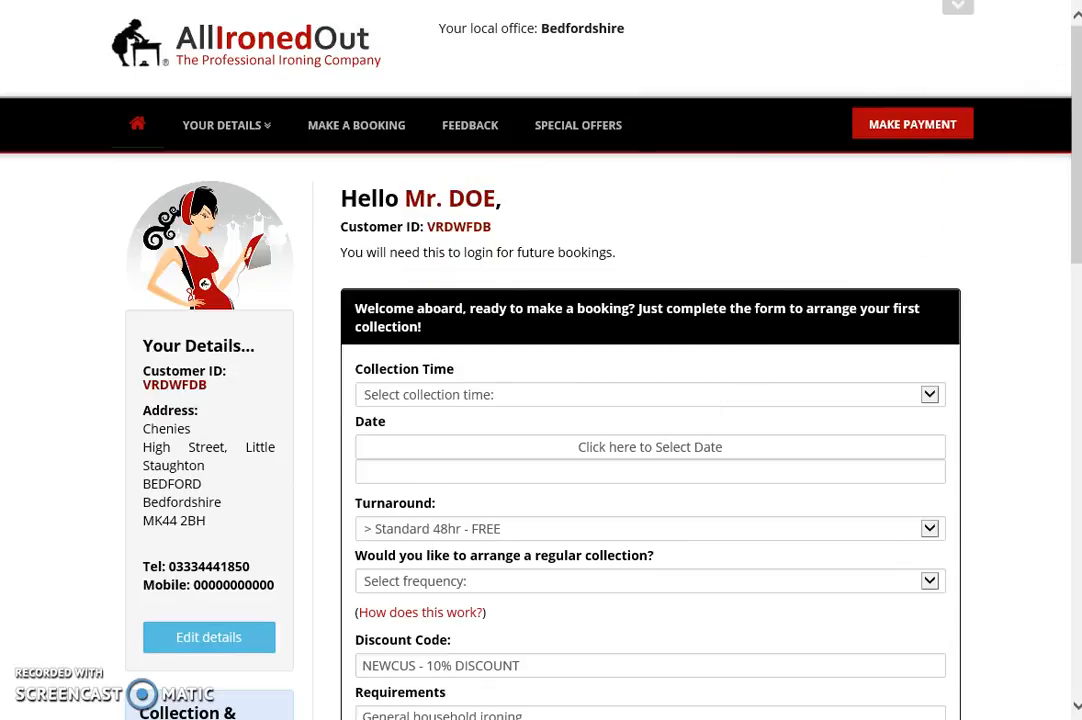
# - Choose the 7.00pm - 10.00pm collection slot on 20-05-2016
pyautogui.moveTo(1078, 77); pyautogui.dragTo(1076, 128)
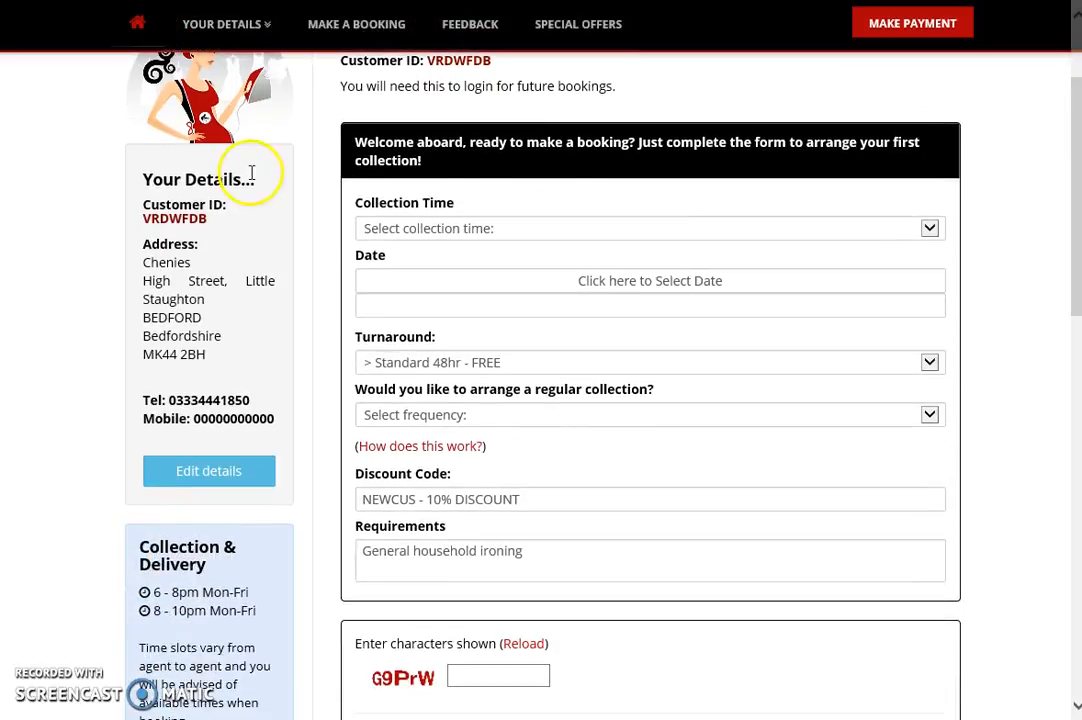
pyautogui.click(538, 232)
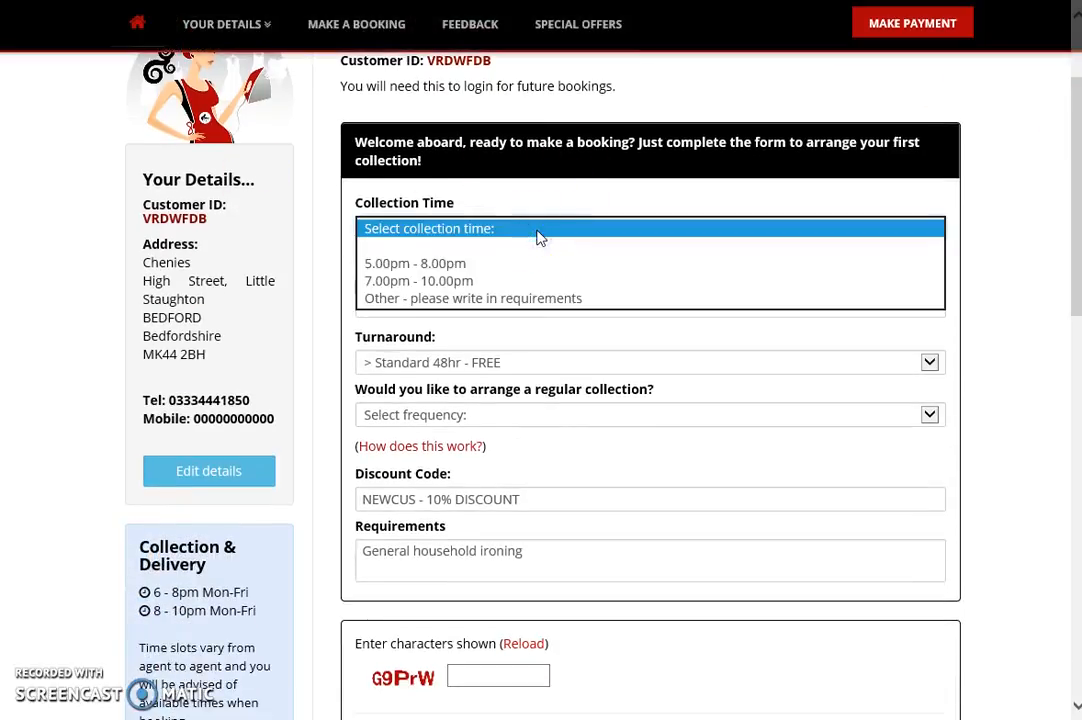
pyautogui.click(500, 282)
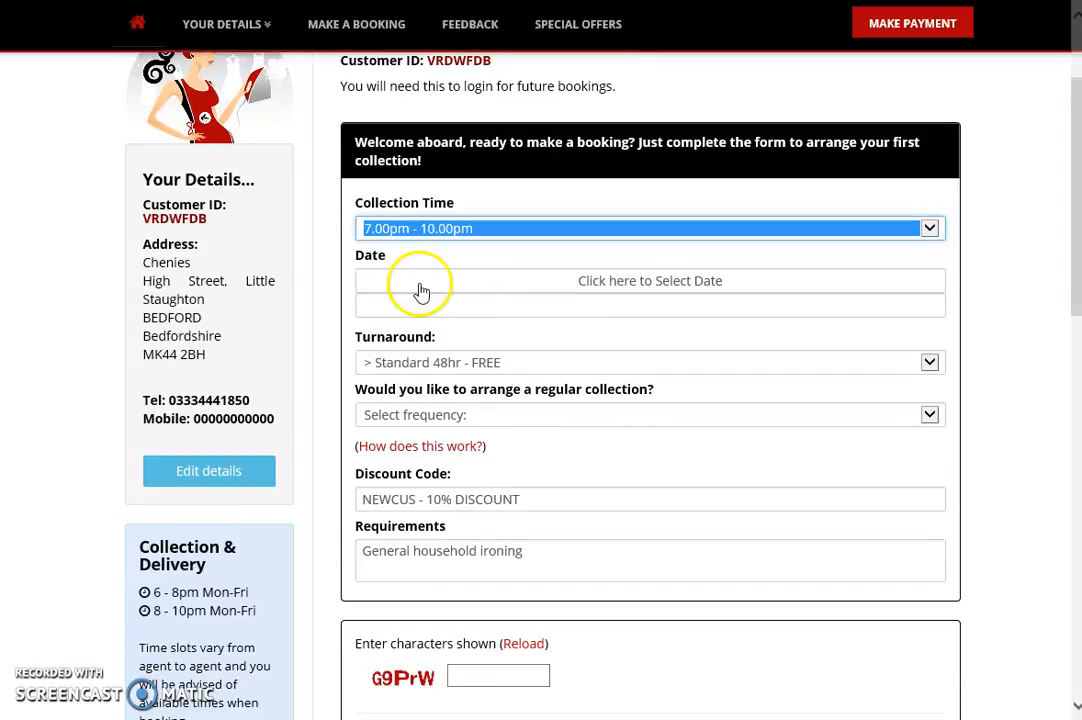
pyautogui.click(680, 285)
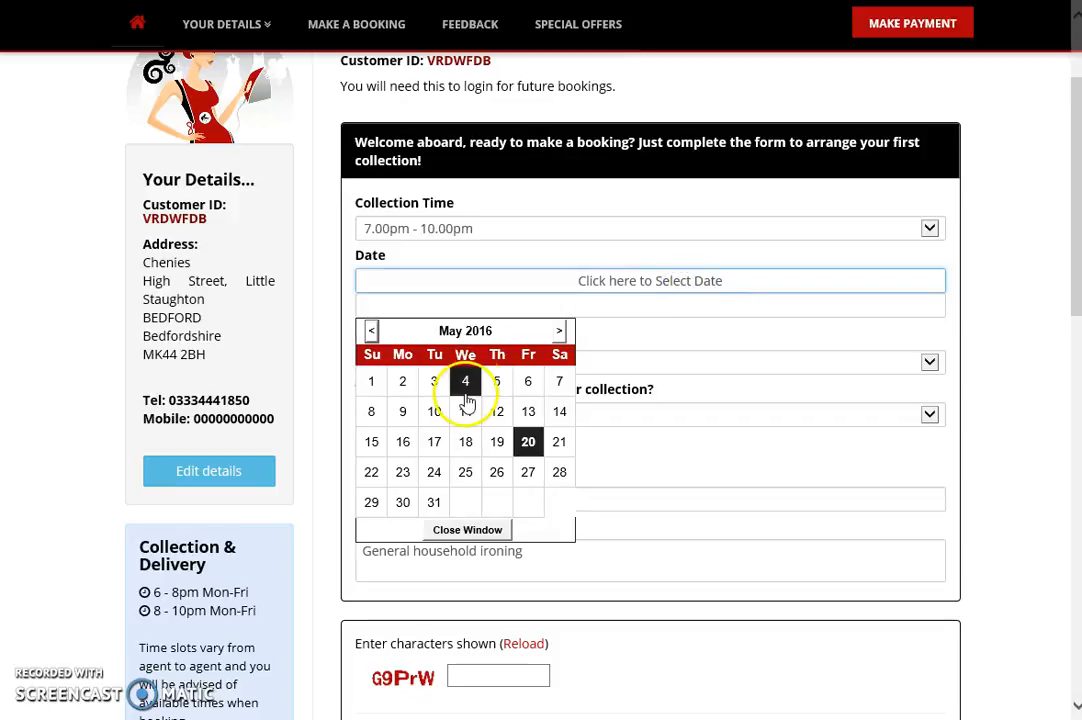
pyautogui.click(528, 443)
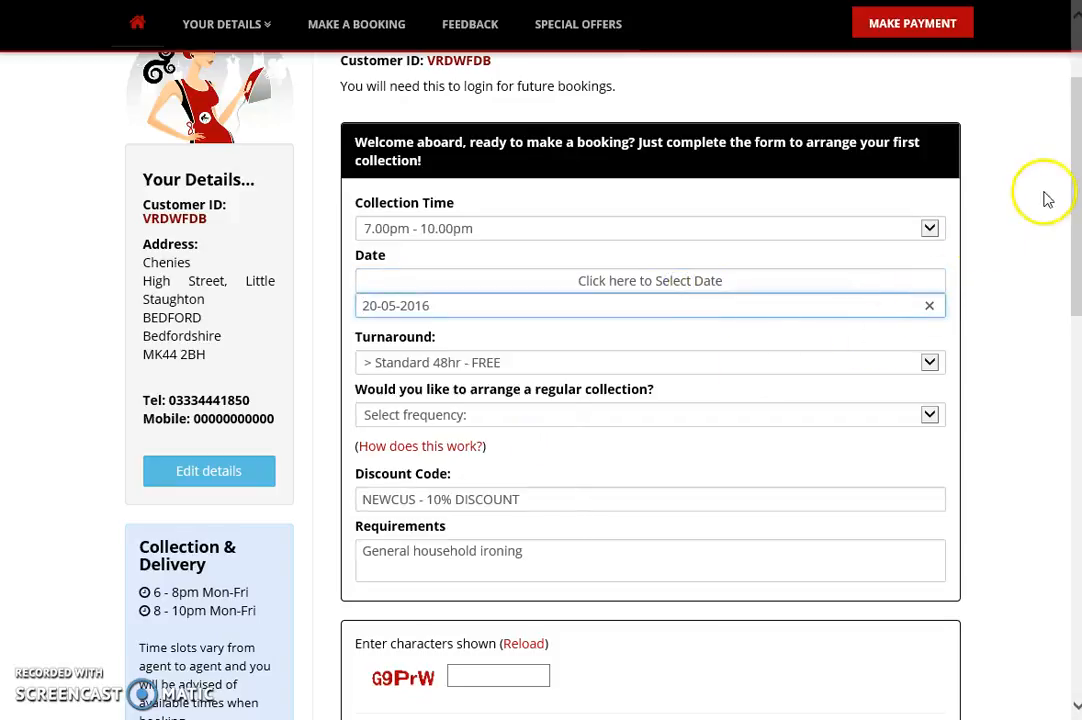
pyautogui.moveTo(1070, 175); pyautogui.dragTo(997, 219)
pyautogui.click(376, 397)
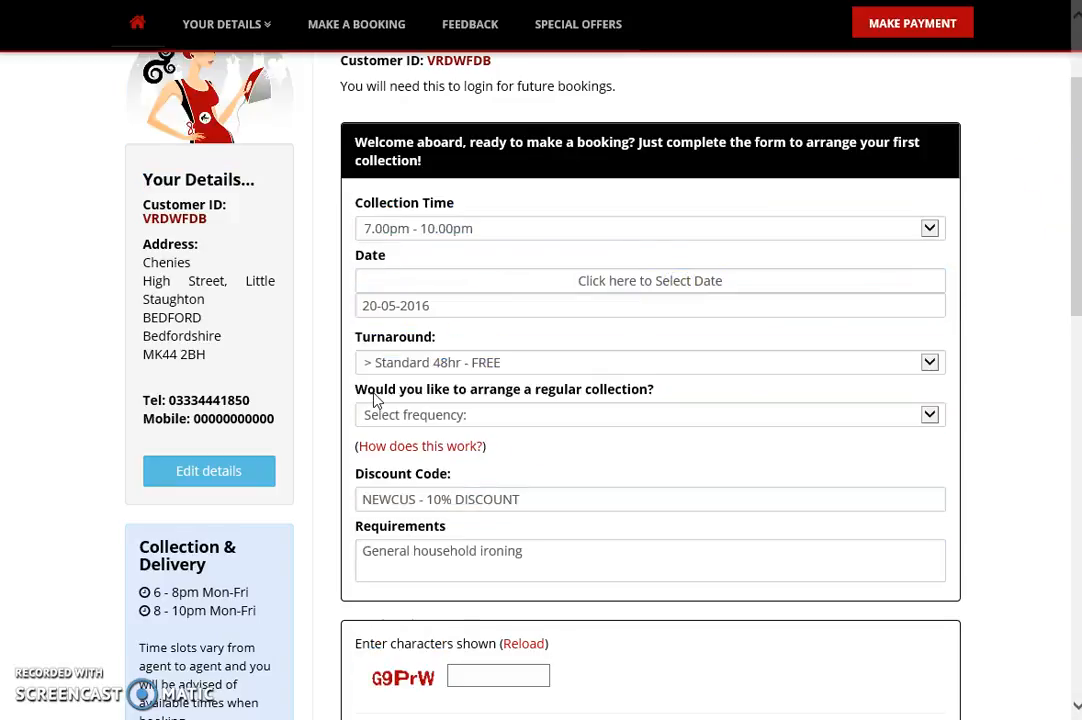
# - Keep Standard 48hr turnaround and make the collection a one-off
pyautogui.click(430, 362)
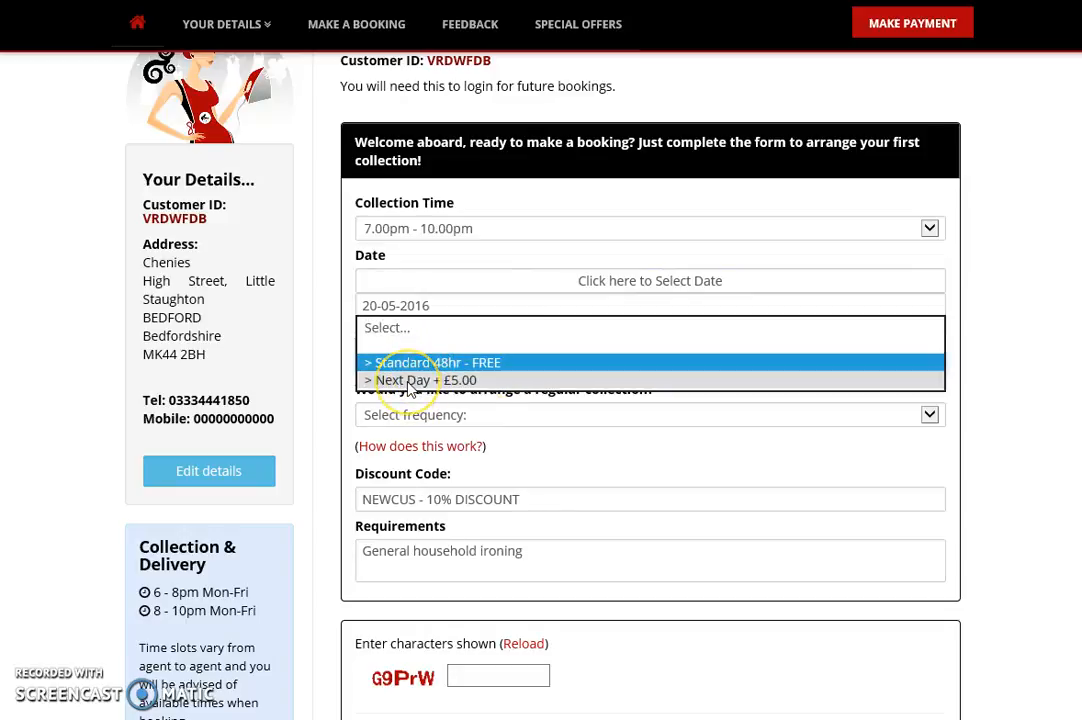
pyautogui.moveTo(1065, 217); pyautogui.dragTo(1072, 264)
pyautogui.click(483, 283)
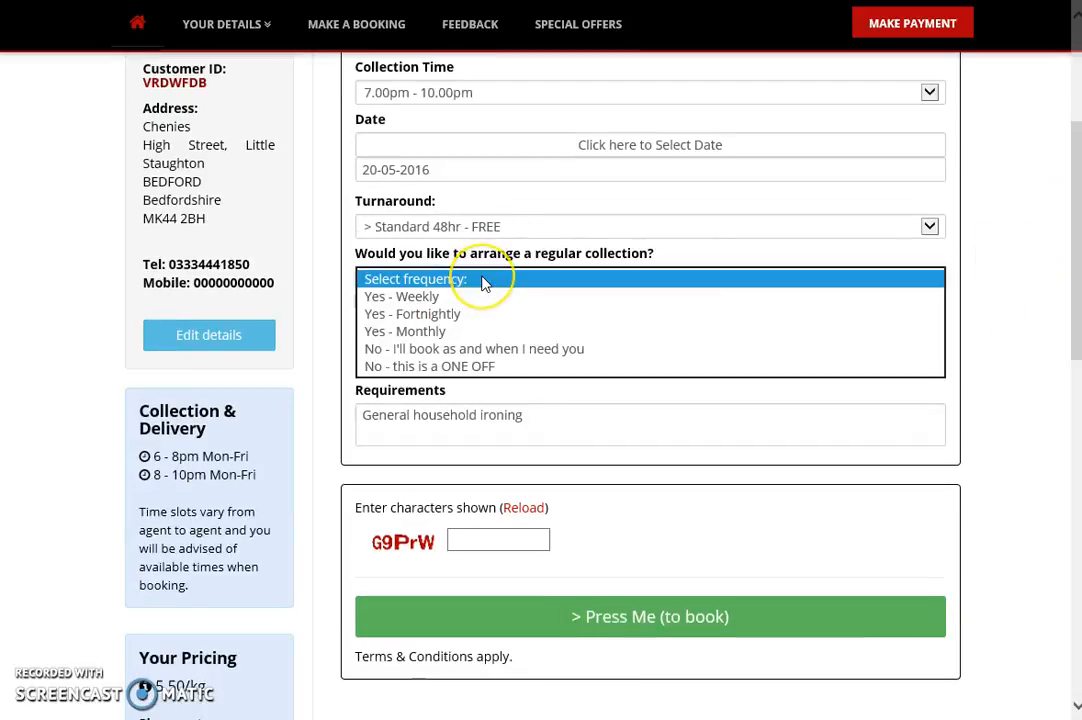
pyautogui.click(447, 366)
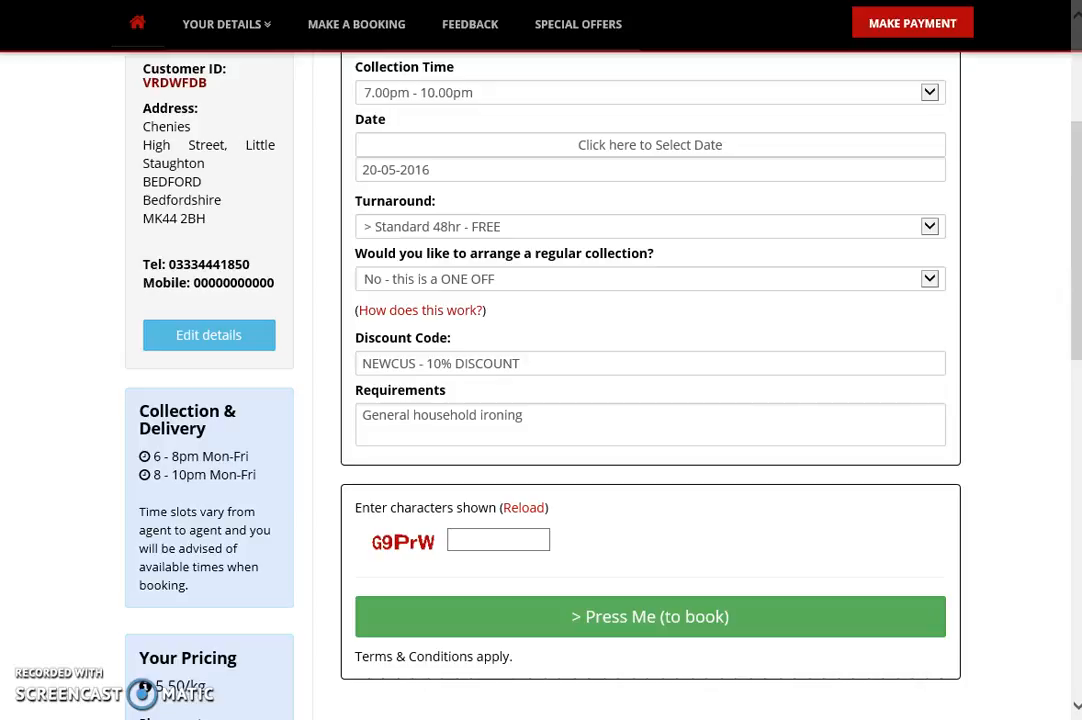
pyautogui.moveTo(1077, 187); pyautogui.dragTo(1075, 210)
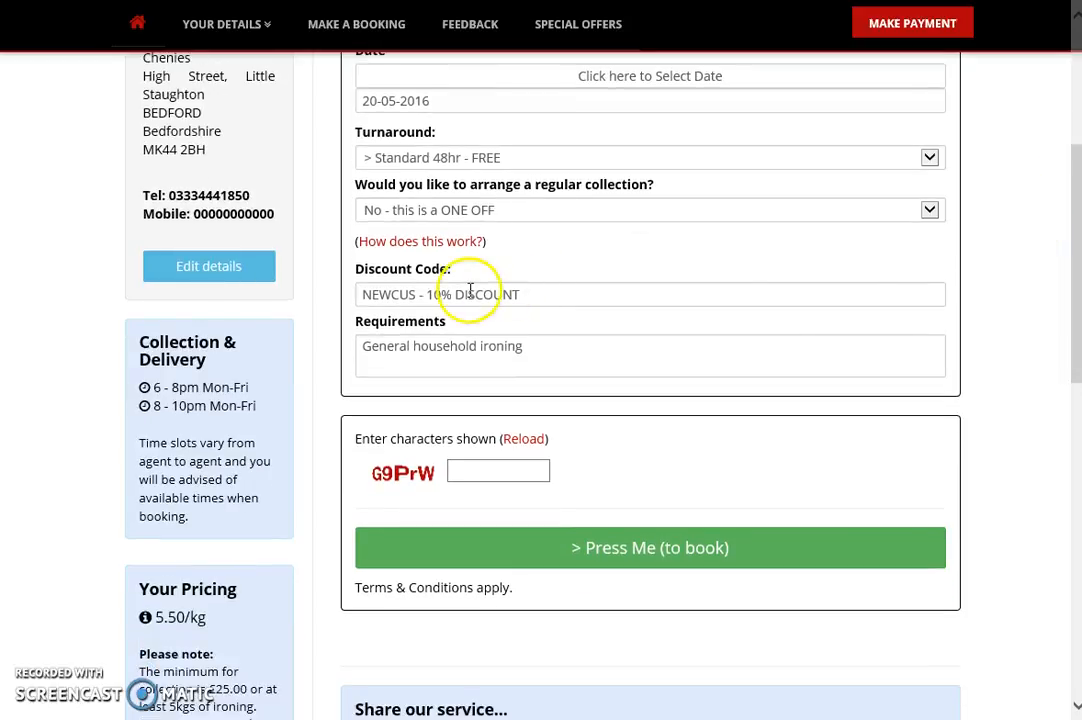
# - Enter the security check characters and submit the collection booking
pyautogui.moveTo(401, 248)
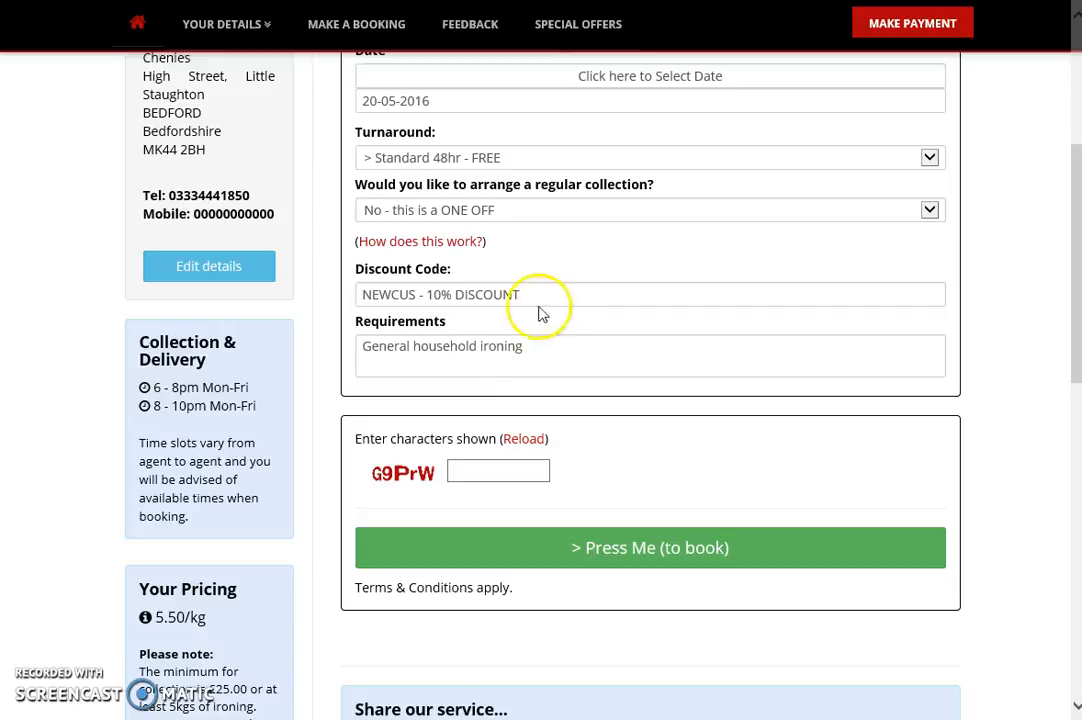
pyautogui.click(479, 468)
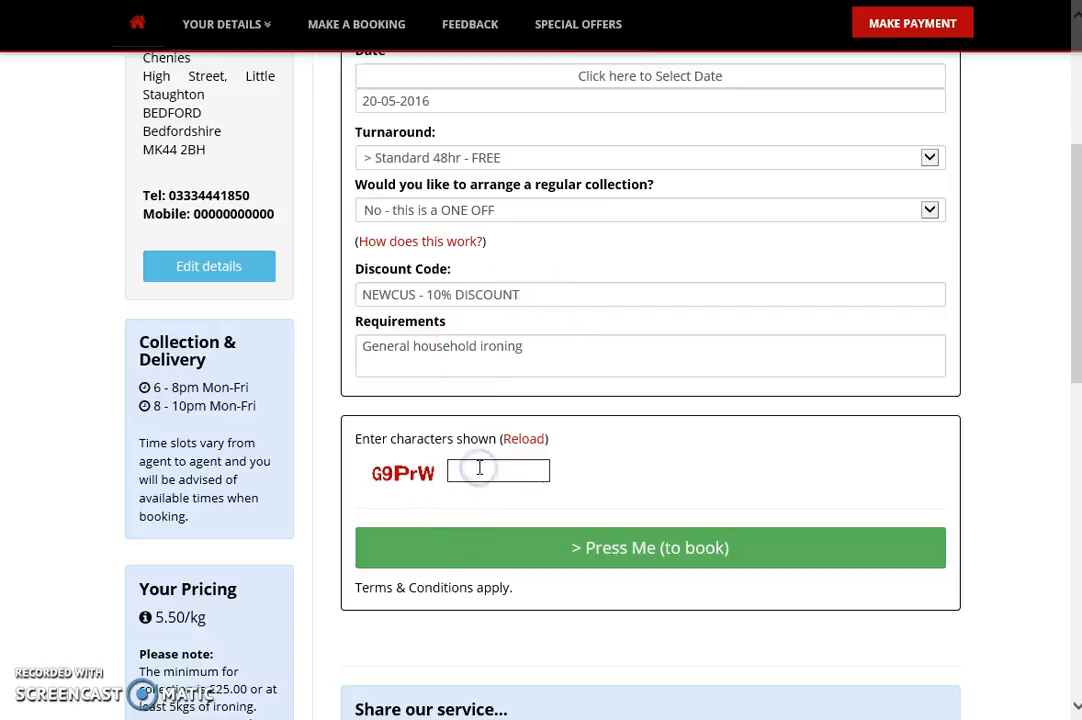
pyautogui.write('g9prw')
pyautogui.click(620, 560)
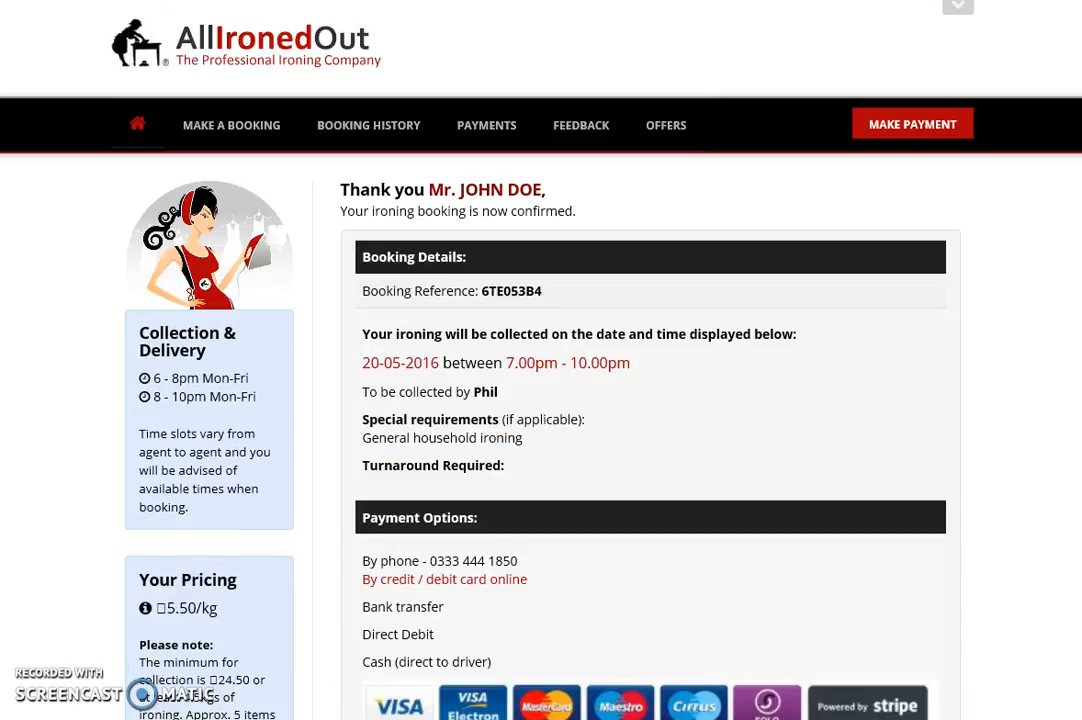
pyautogui.click(518, 283)
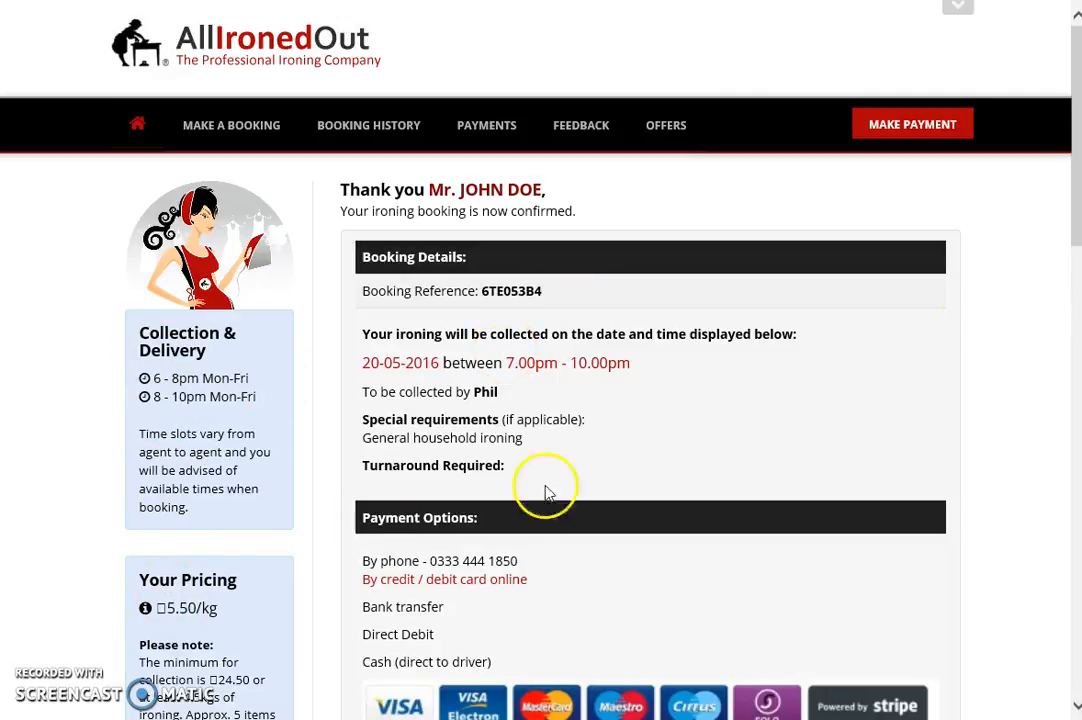
pyautogui.scroll(-2, 266, 181)
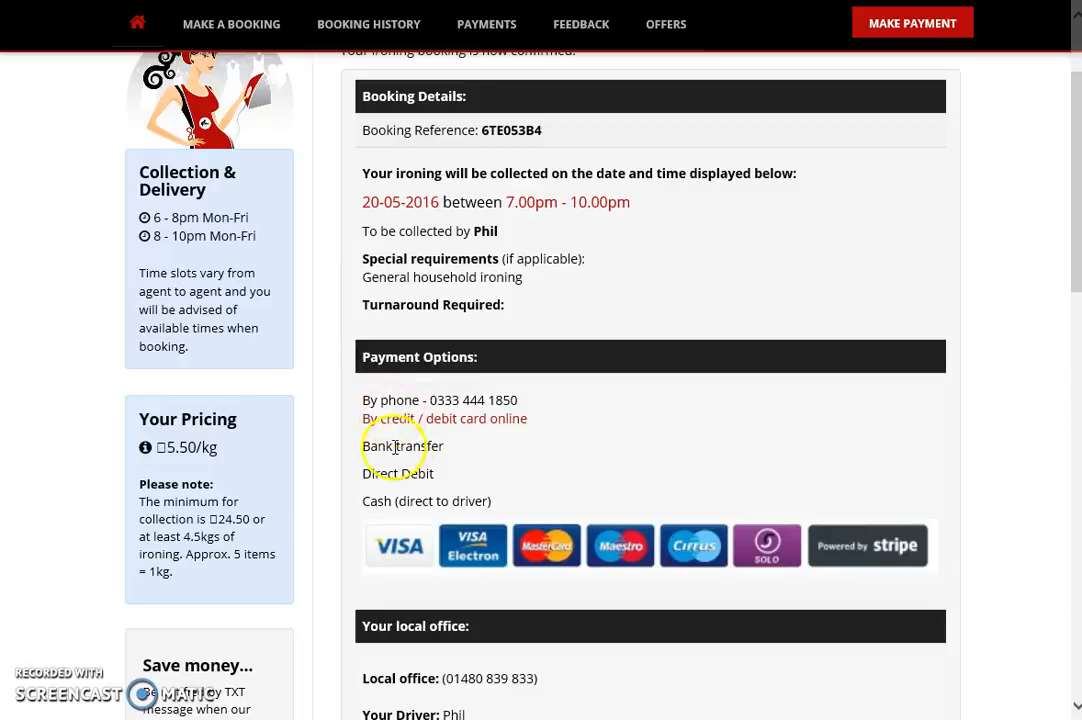
pyautogui.moveTo(1071, 137); pyautogui.dragTo(1055, 114)
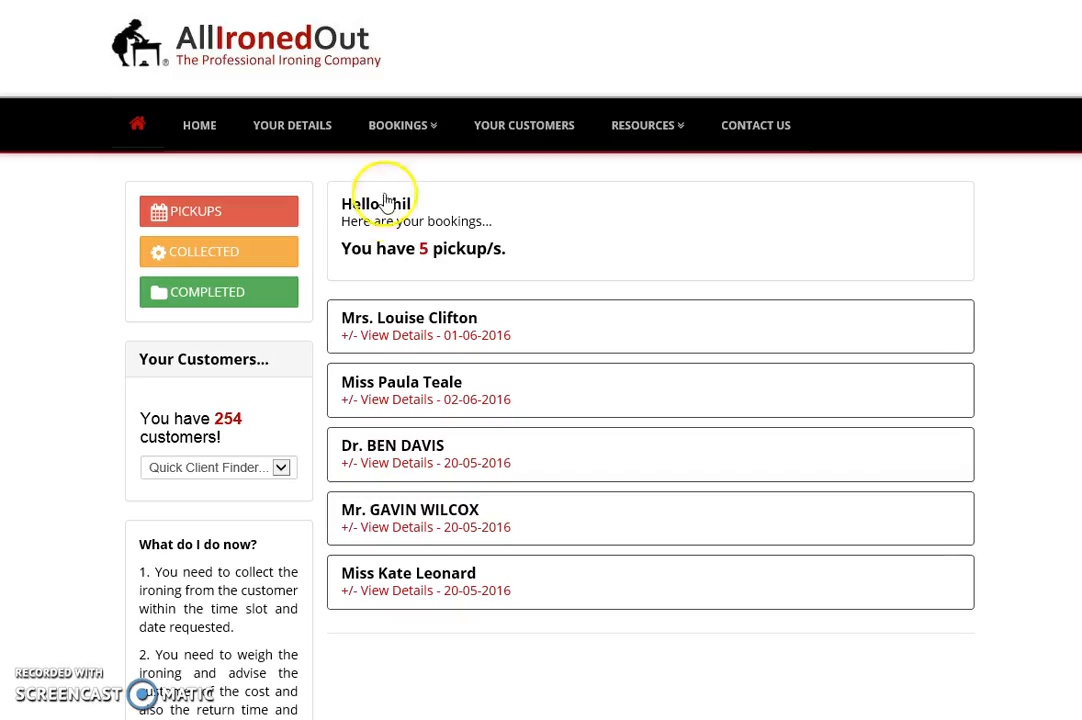
# - List the Pick-Ups and expand the new customer's 20-05-2016, 7.00pm - 10.00pm booking
pyautogui.click(413, 126)
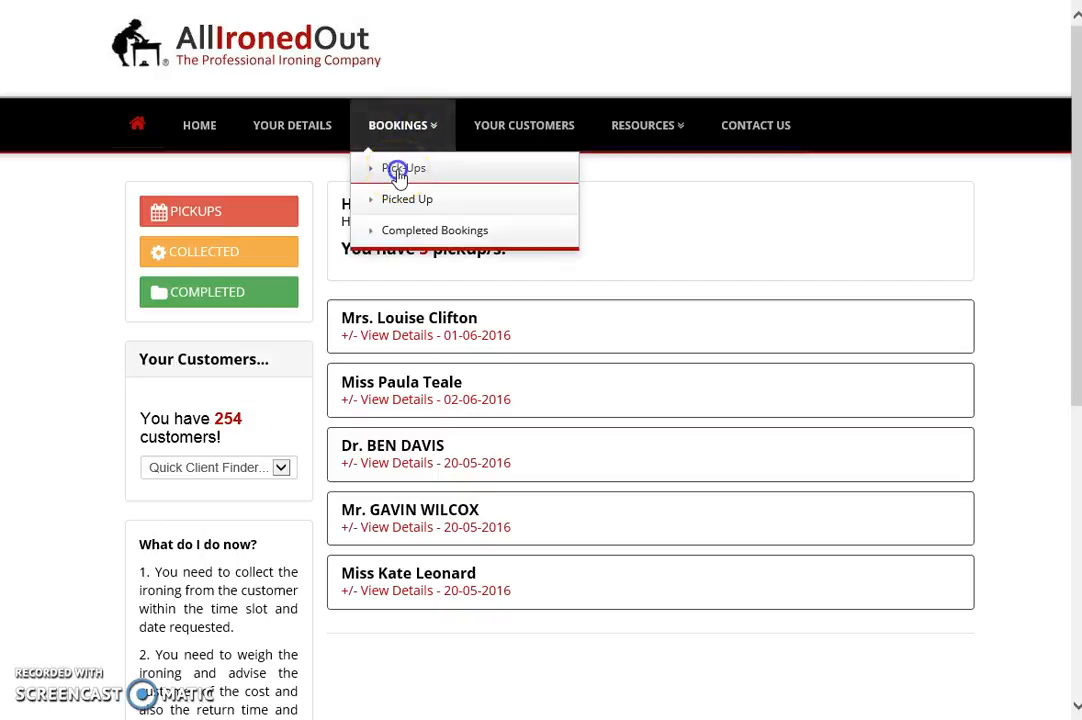
pyautogui.click(400, 175)
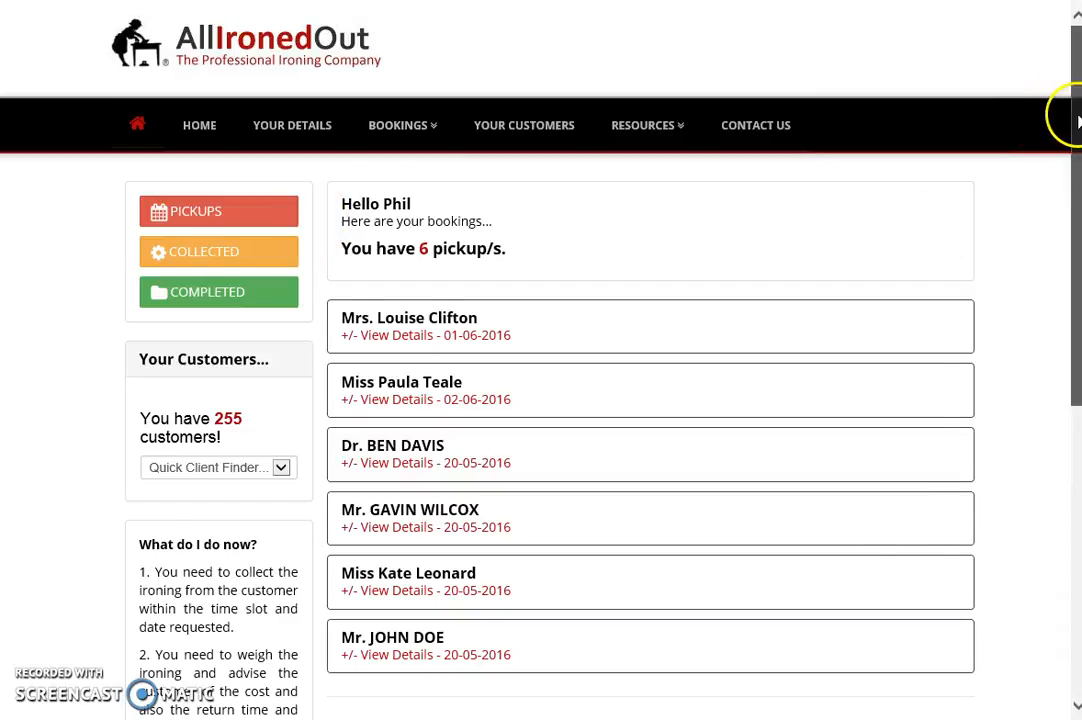
pyautogui.moveTo(1079, 111); pyautogui.dragTo(1063, 181)
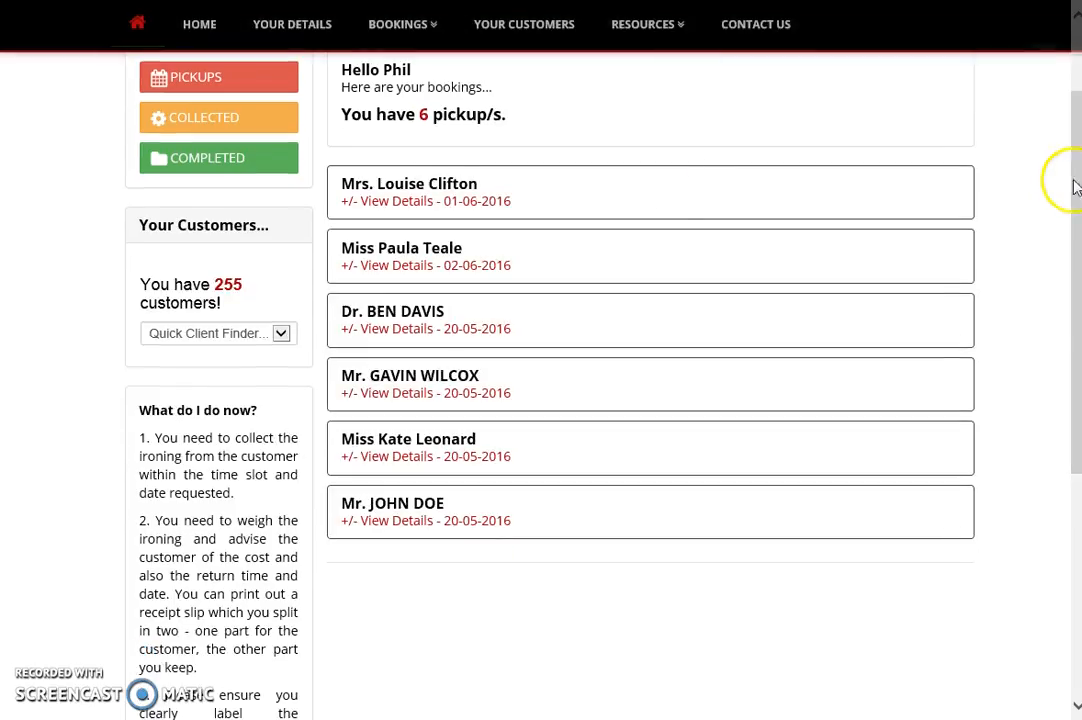
pyautogui.click(377, 520)
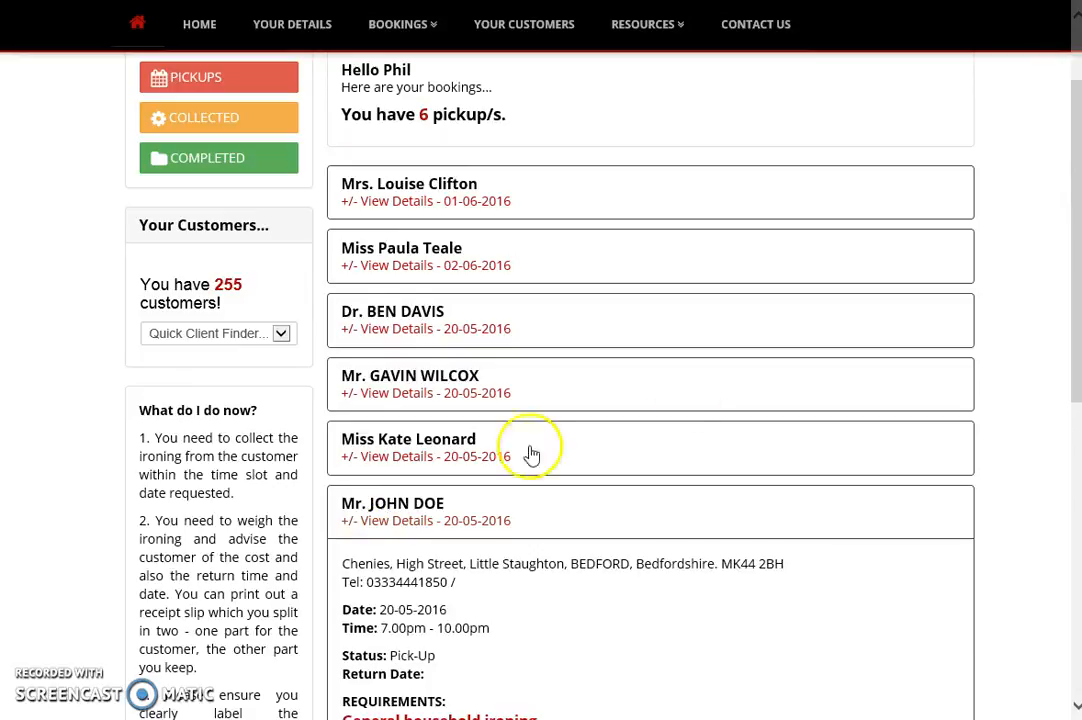
pyautogui.moveTo(1071, 137); pyautogui.dragTo(1063, 309)
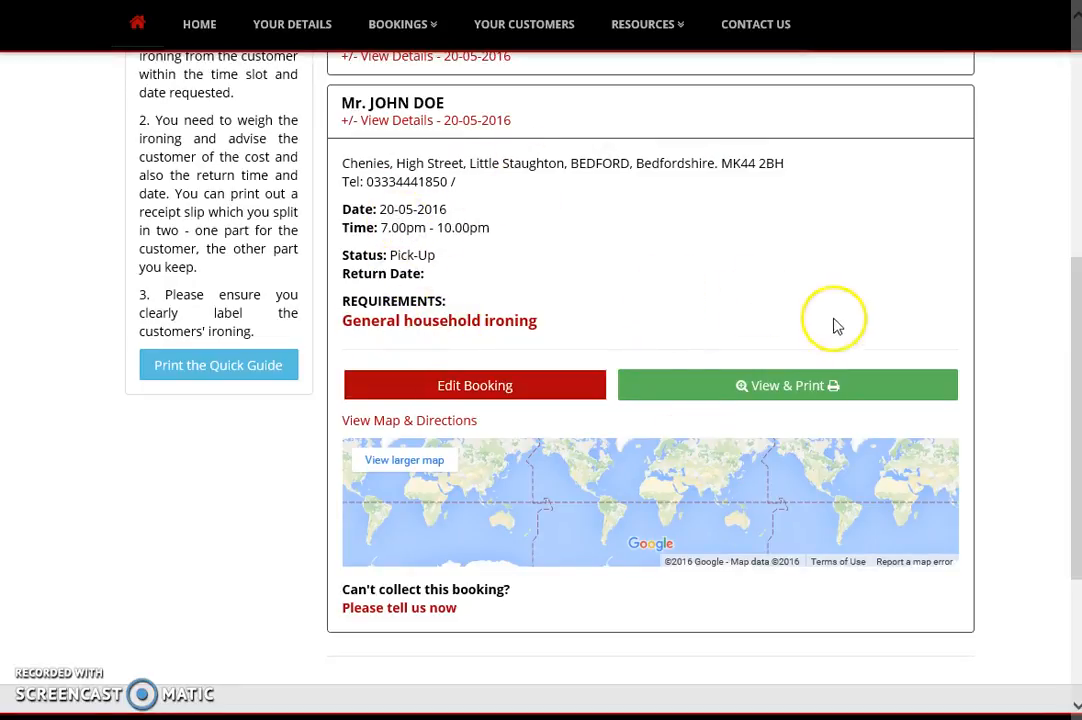
pyautogui.click(766, 389)
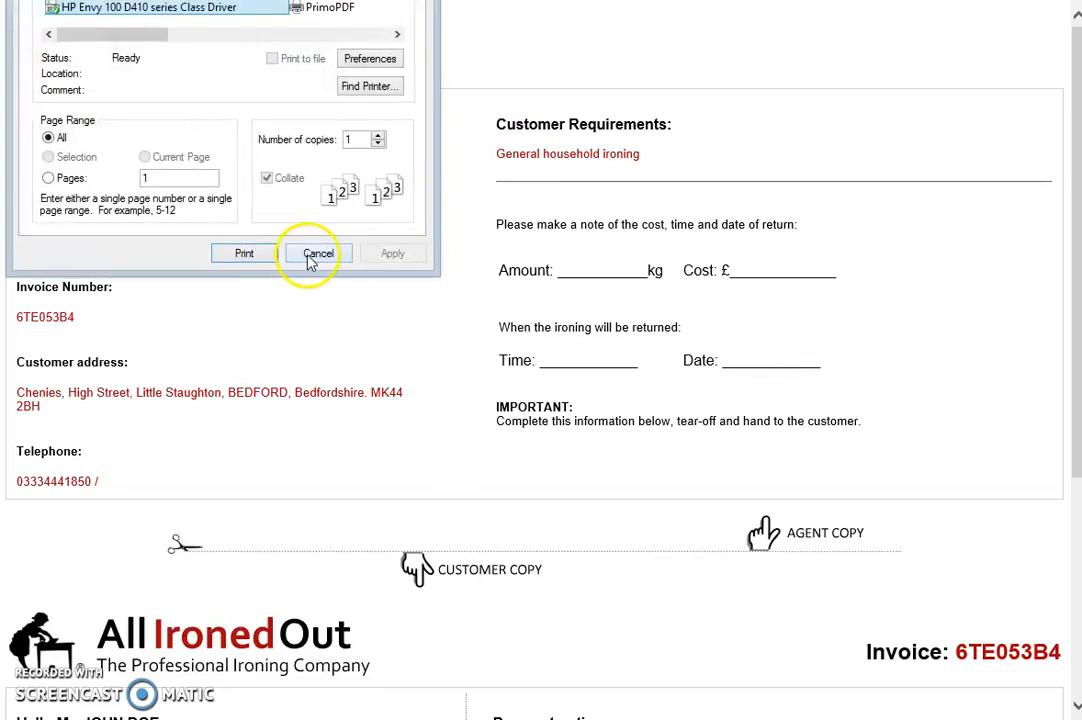
pyautogui.click(312, 257)
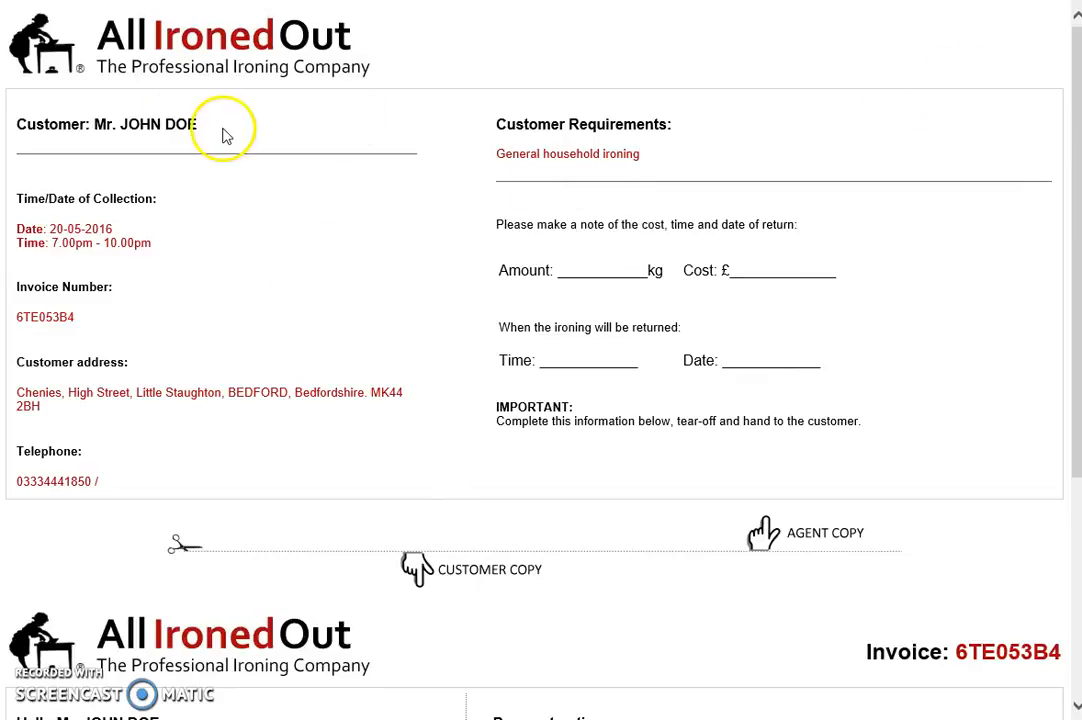
pyautogui.scroll(-4, 1078, 97)
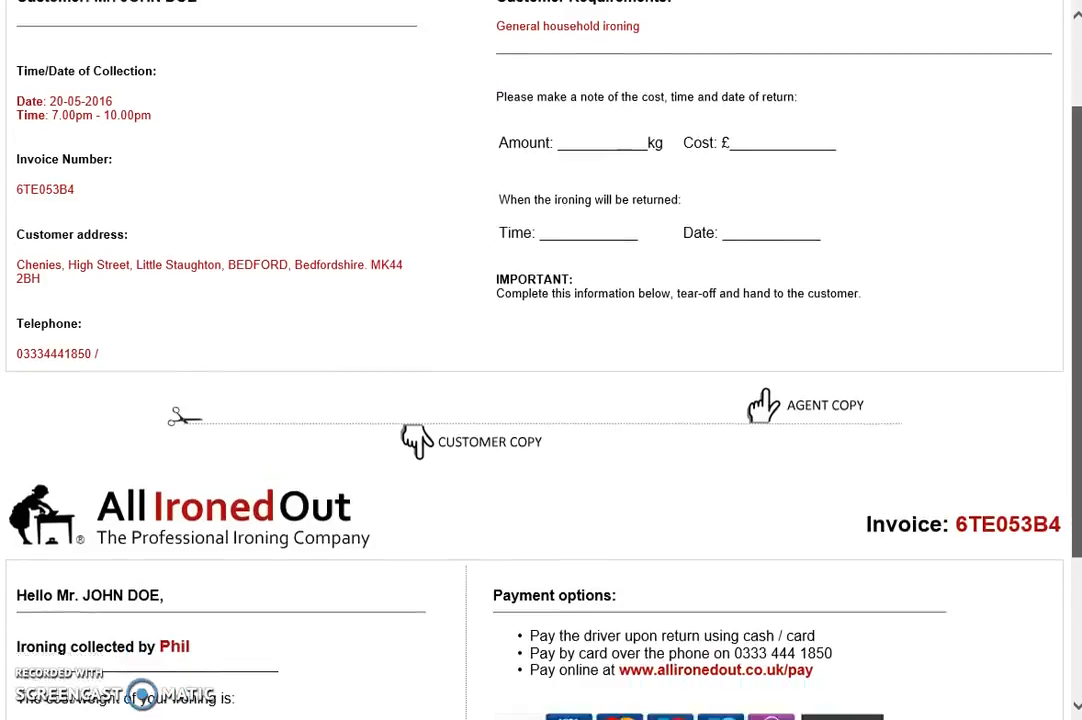
pyautogui.scroll(4, 541, 360)
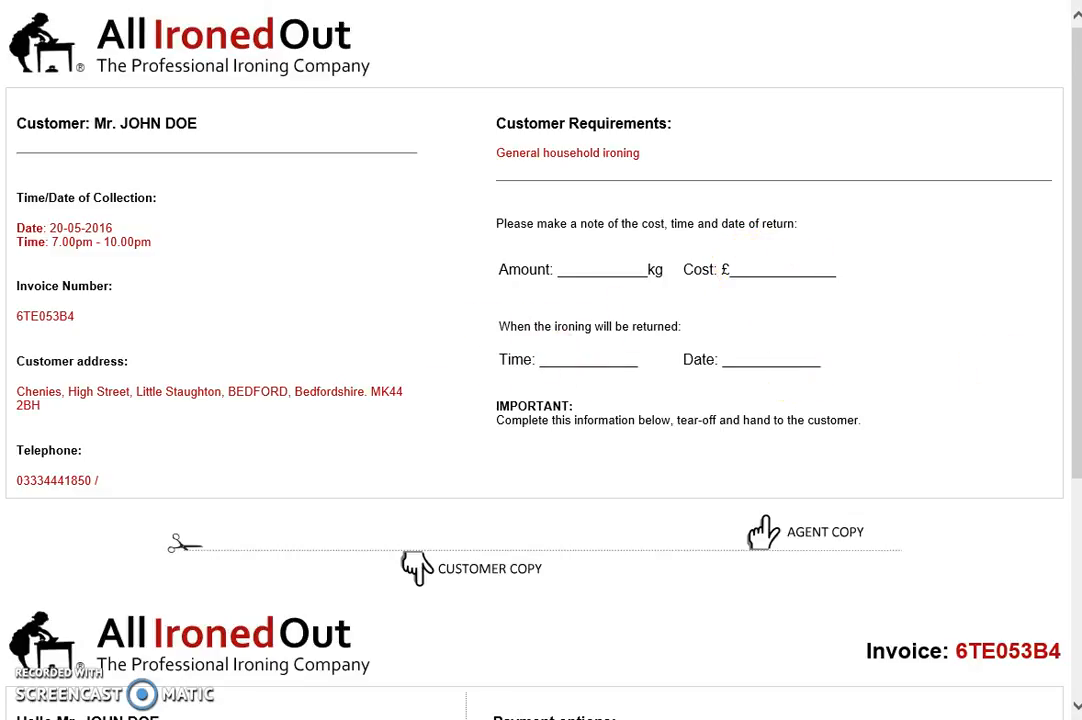
pyautogui.moveTo(1078, 135); pyautogui.dragTo(870, 409)
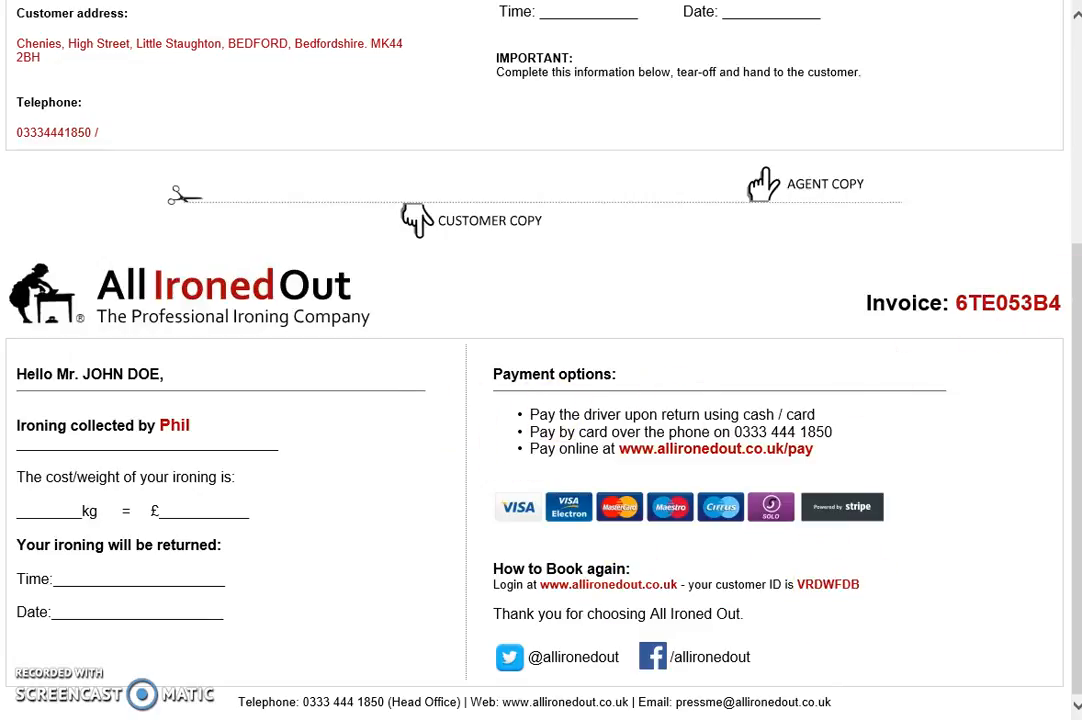
pyautogui.scroll(3, 1065, 270)
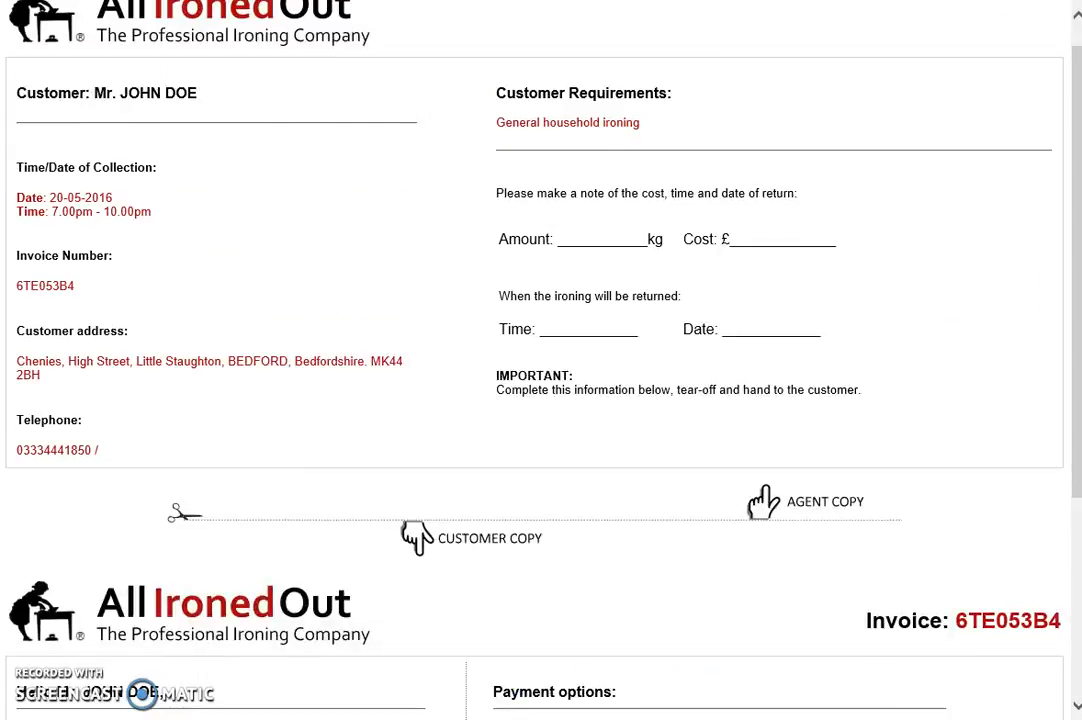
pyautogui.hotkey('ctrl', 'w')
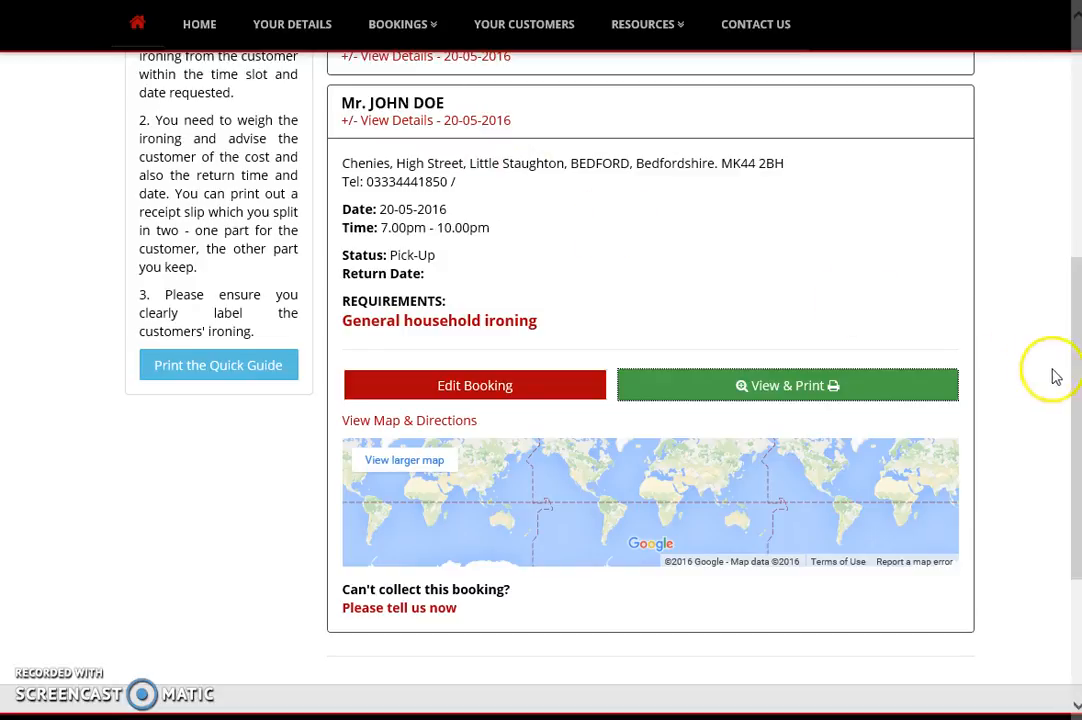
# - Edit the booking to charge £35.00 with status PickedUp
pyautogui.moveTo(1065, 357); pyautogui.dragTo(1078, 318)
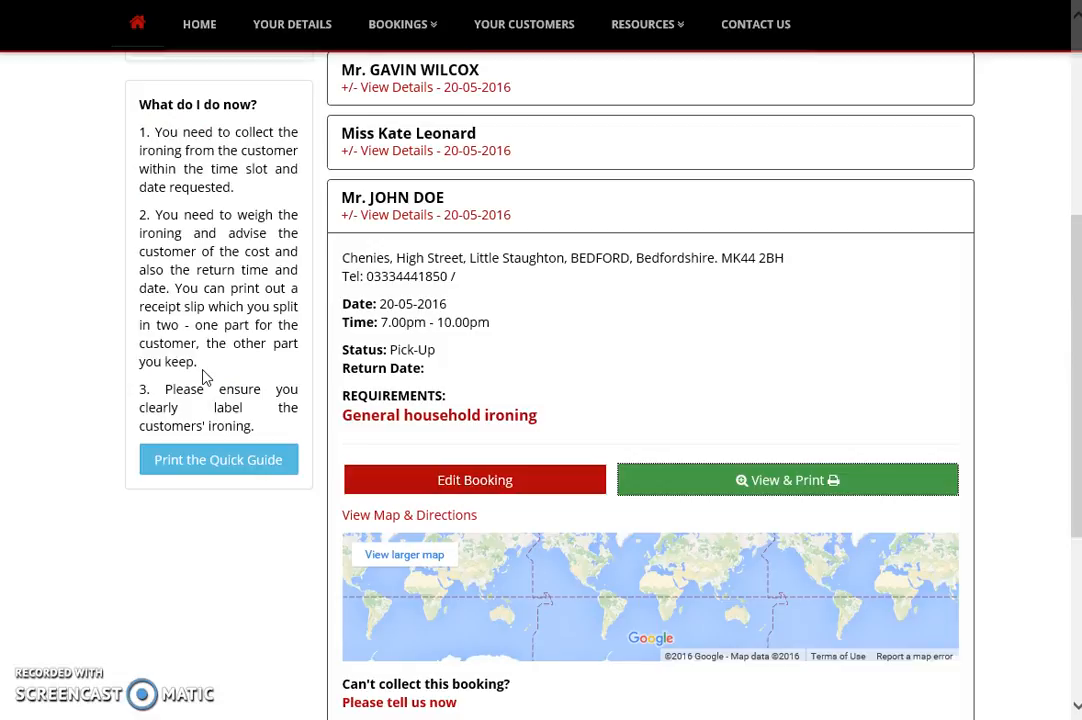
pyautogui.click(471, 481)
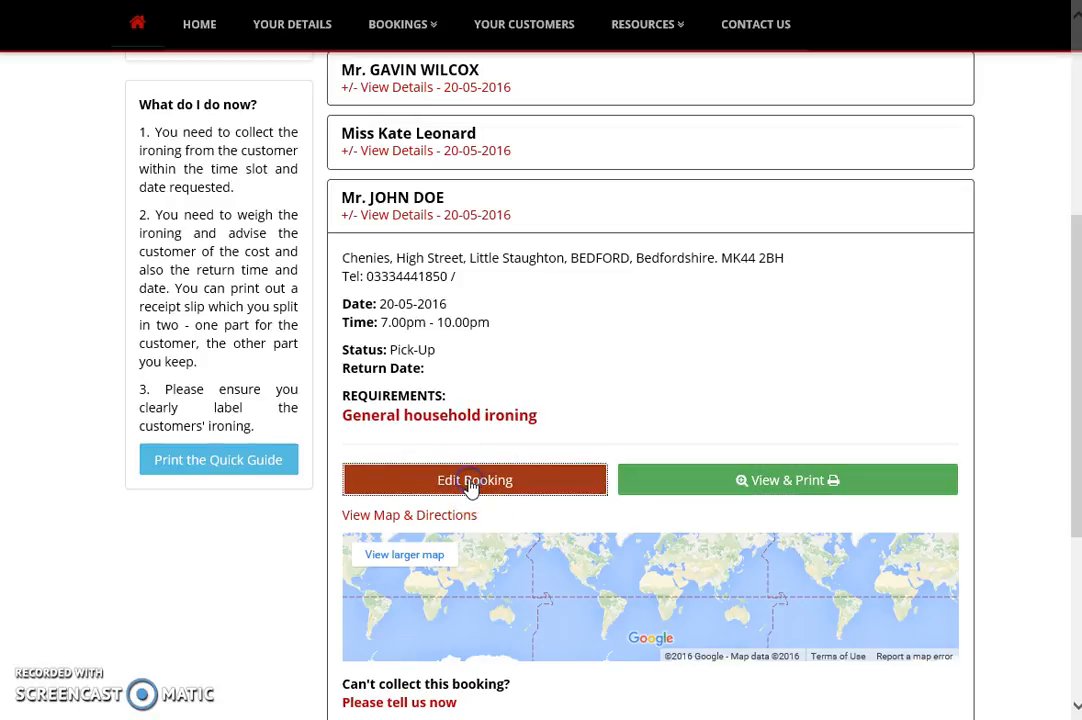
pyautogui.click(395, 403)
pyautogui.write('£3')
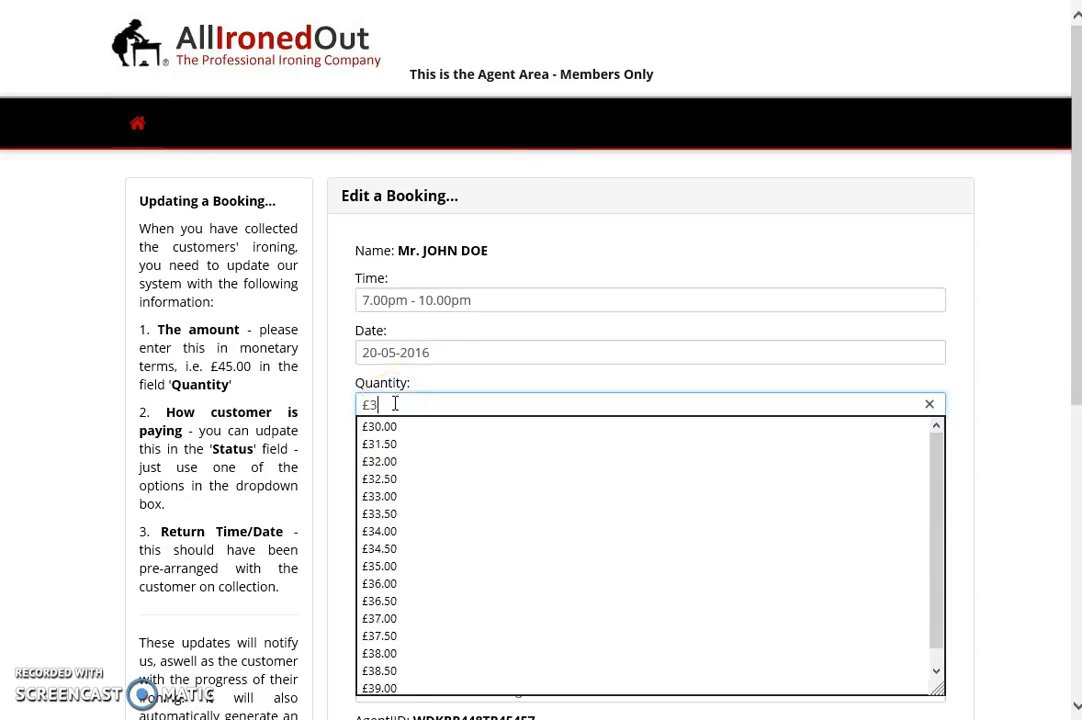
pyautogui.write('5.00')
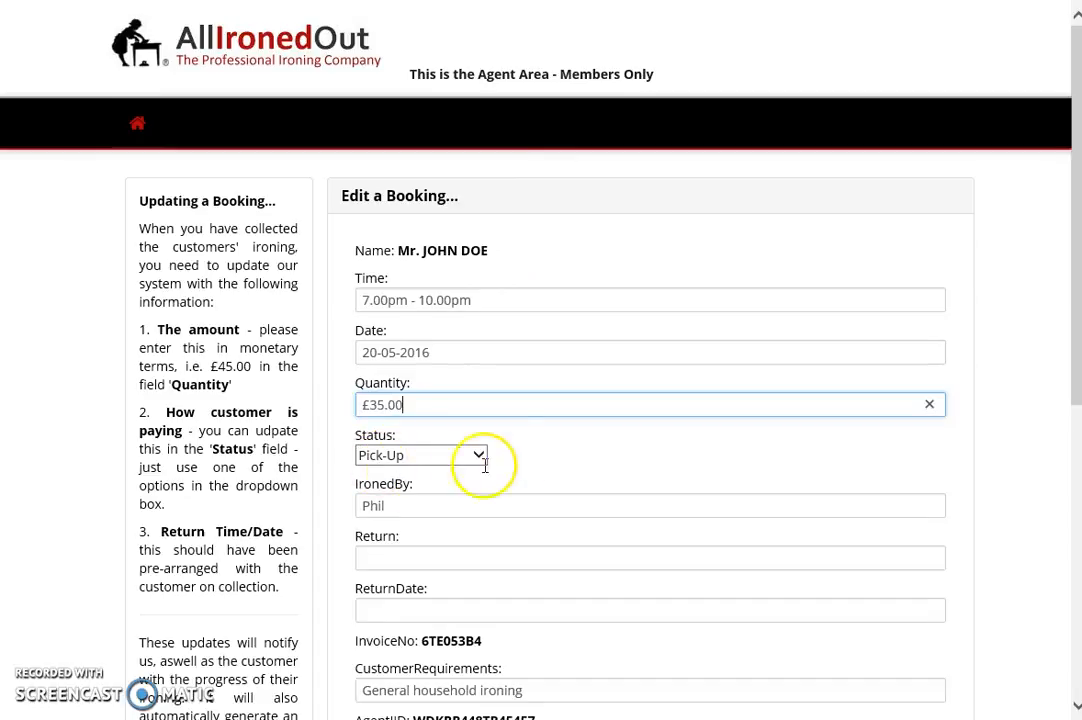
pyautogui.click(437, 458)
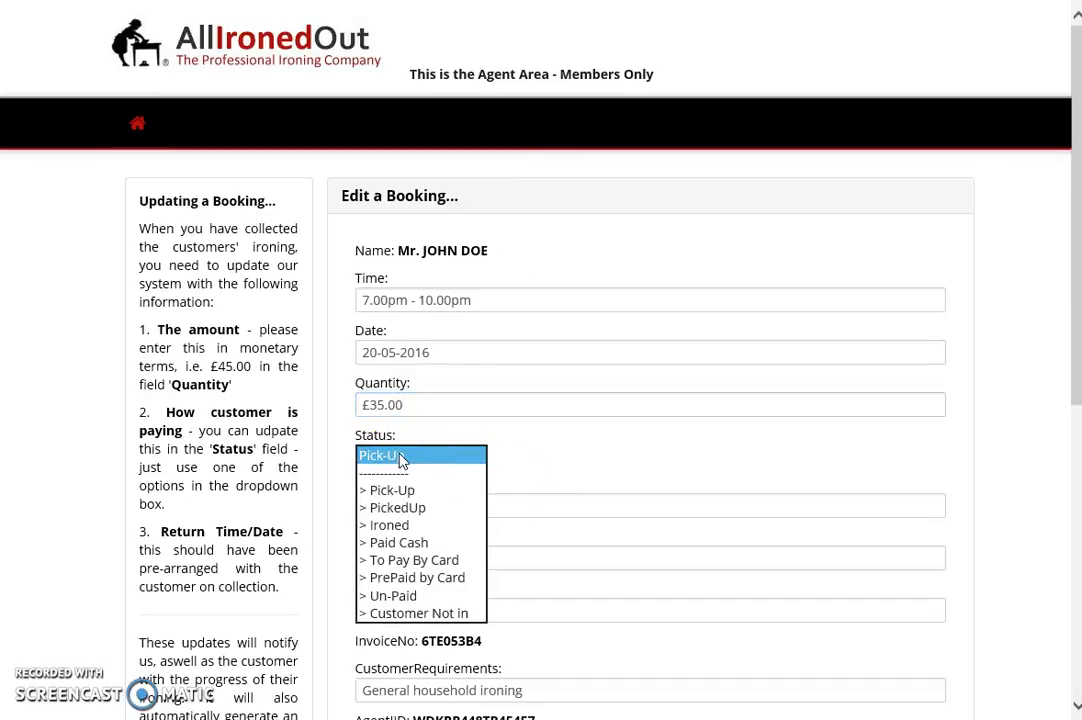
pyautogui.click(397, 508)
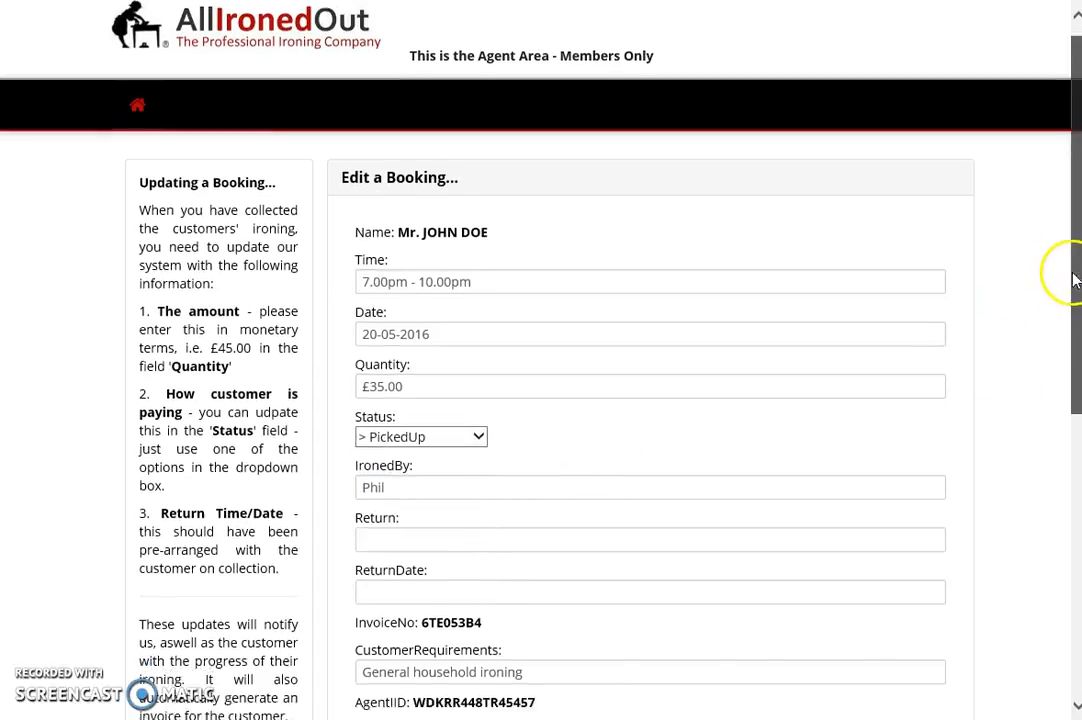
# - Set the return date to 22-05-2016, assign the ironer and save the booking
pyautogui.scroll(-2, 1070, 273)
pyautogui.click(383, 483)
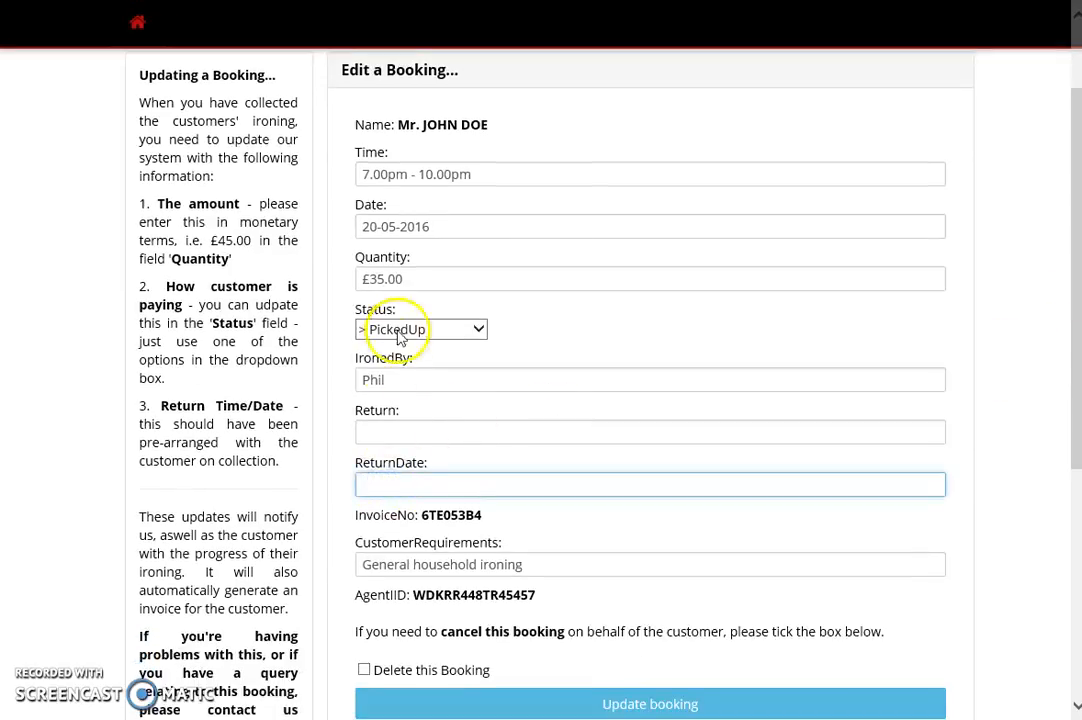
pyautogui.write('222')
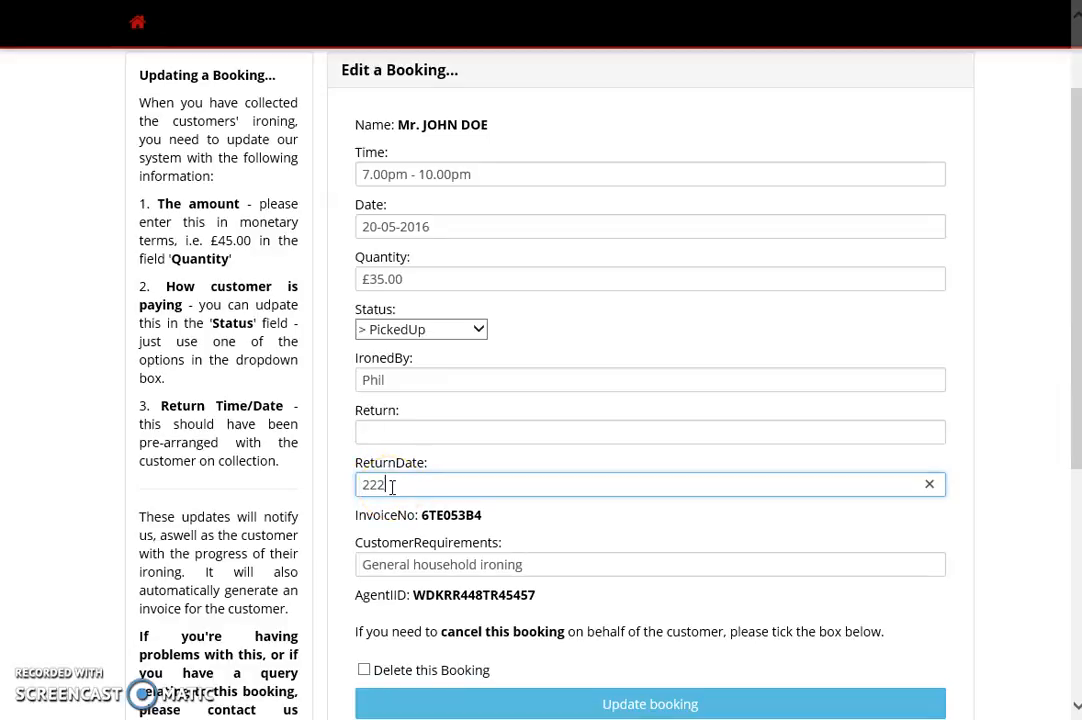
pyautogui.write('-05-2016')
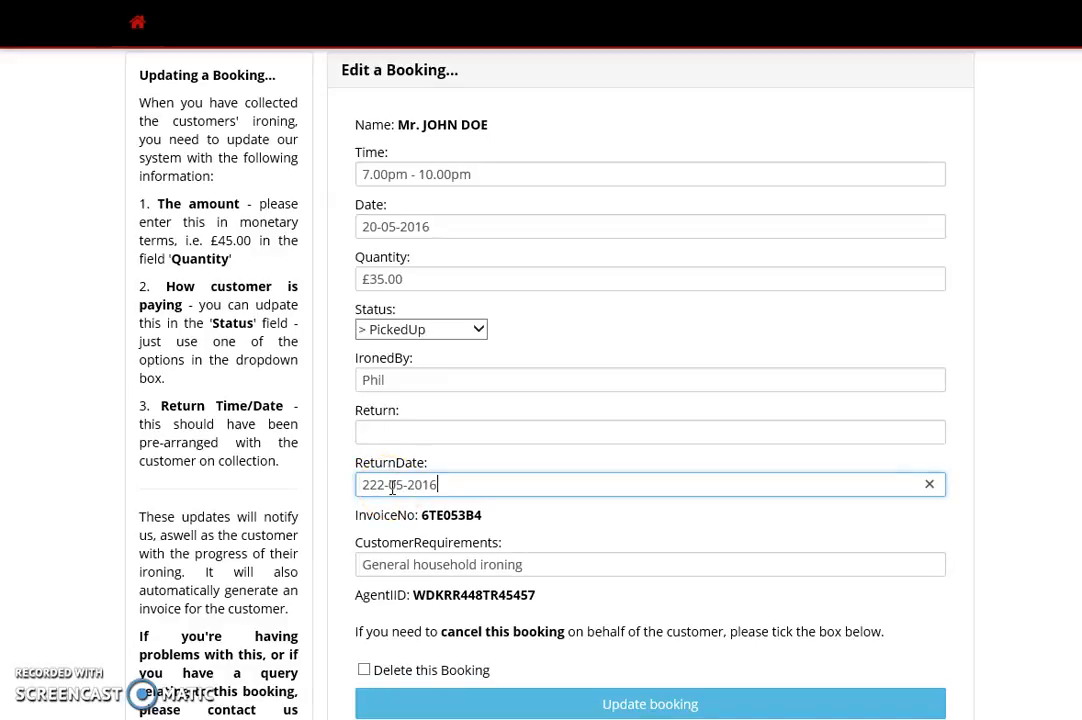
pyautogui.click(386, 485)
pyautogui.press('BackSpace')
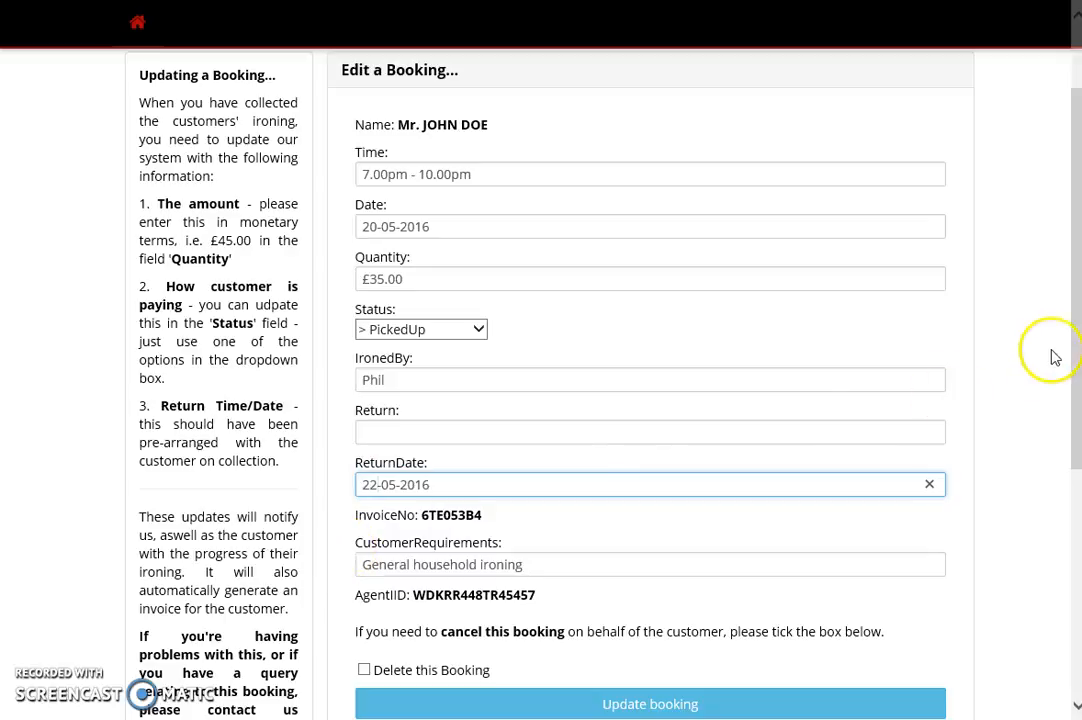
pyautogui.moveTo(1076, 313); pyautogui.dragTo(1065, 386)
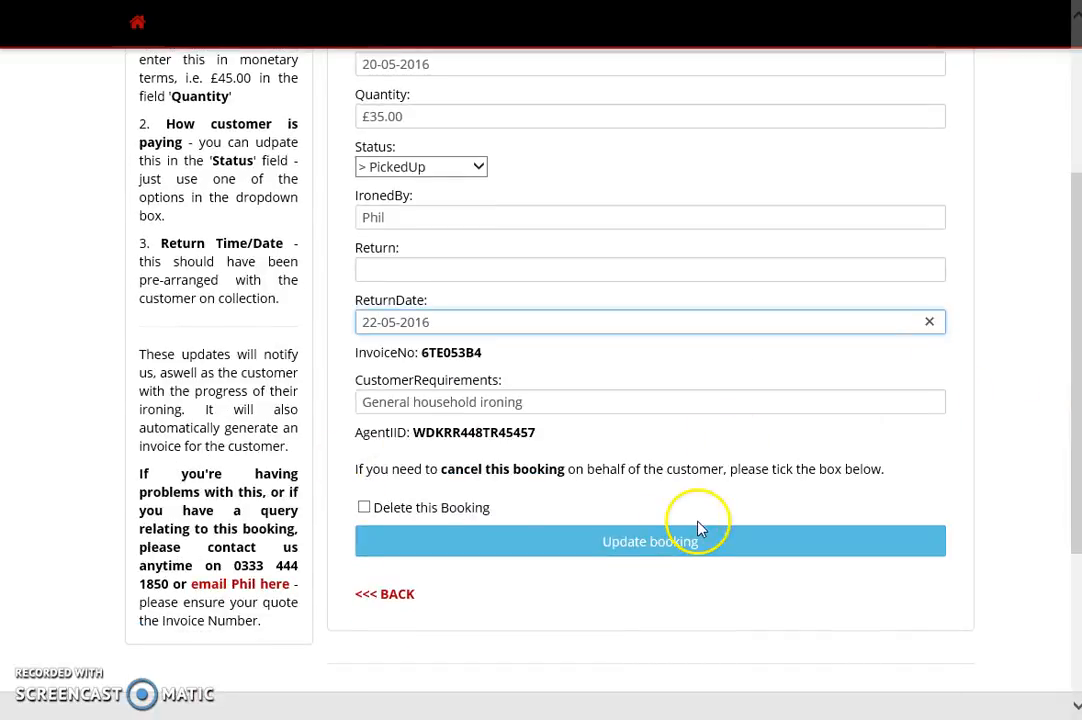
pyautogui.moveTo(366, 476); pyautogui.dragTo(830, 469)
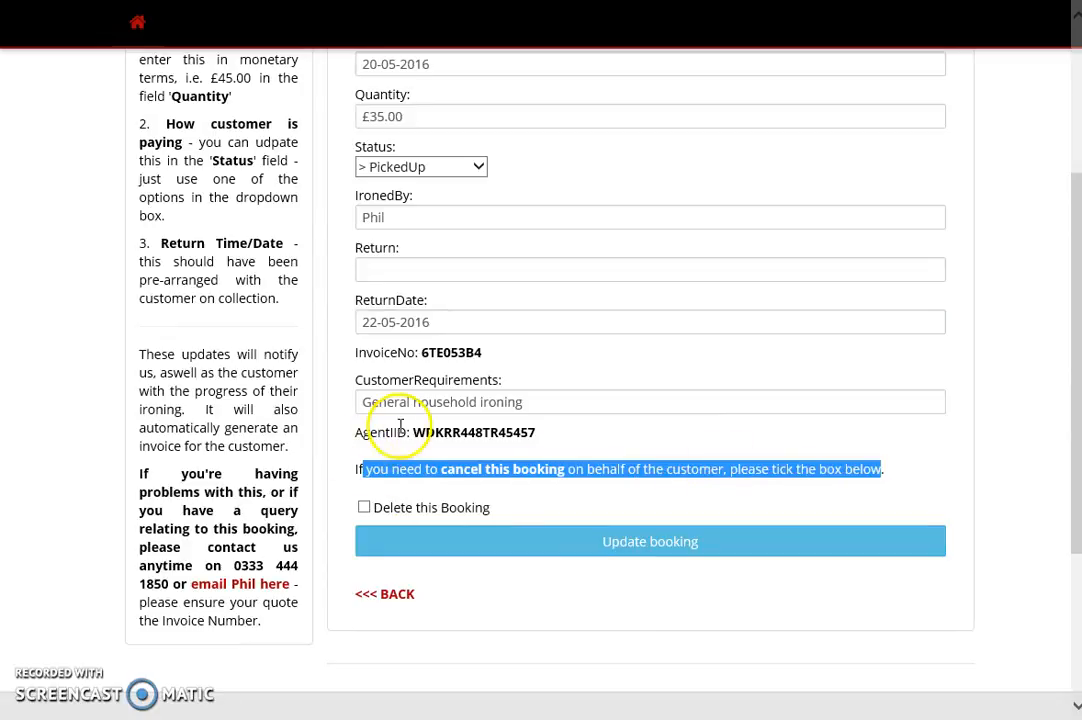
pyautogui.click(352, 511)
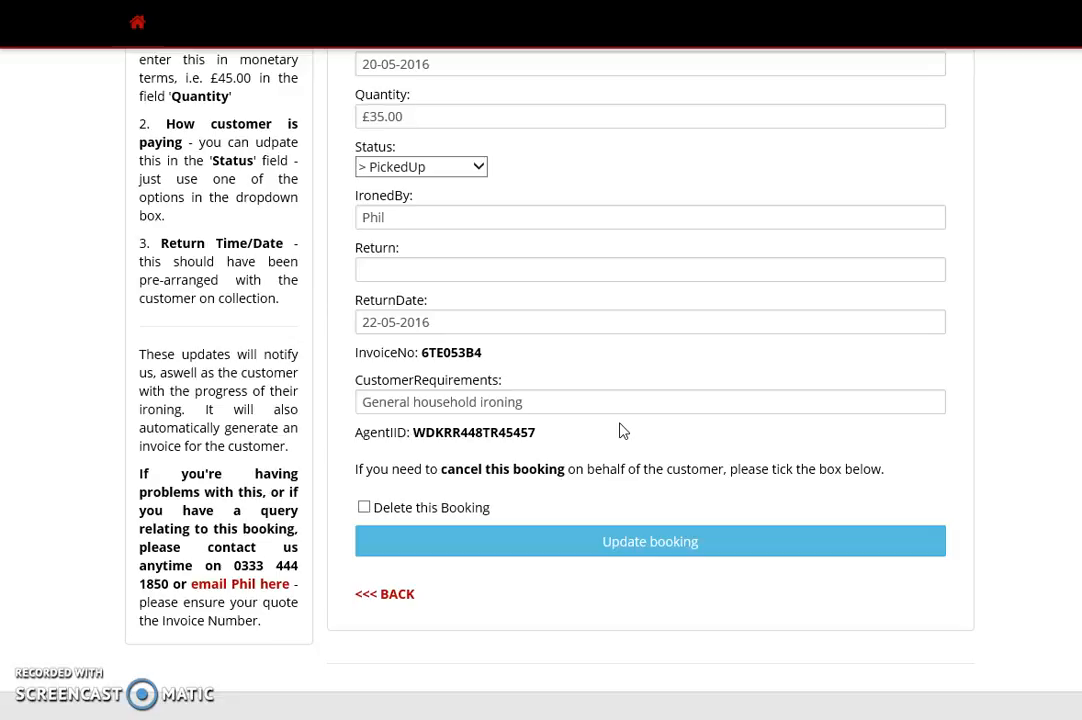
pyautogui.click(652, 548)
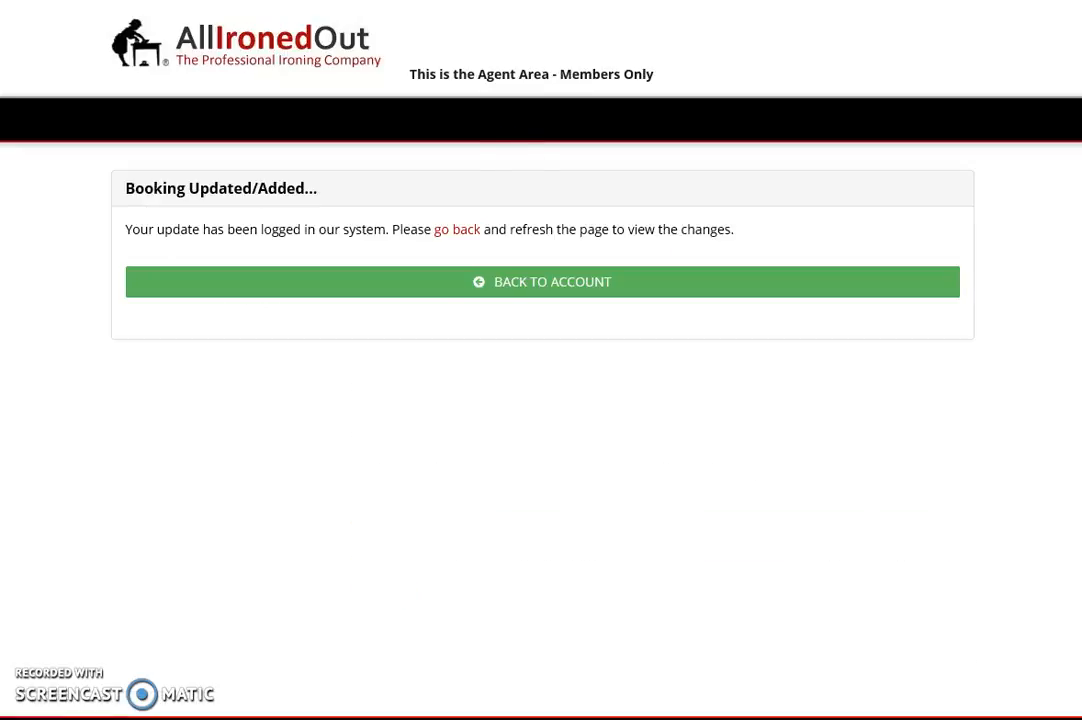
# - Go back to the account page now showing 5 pending pickups
pyautogui.click(519, 284)
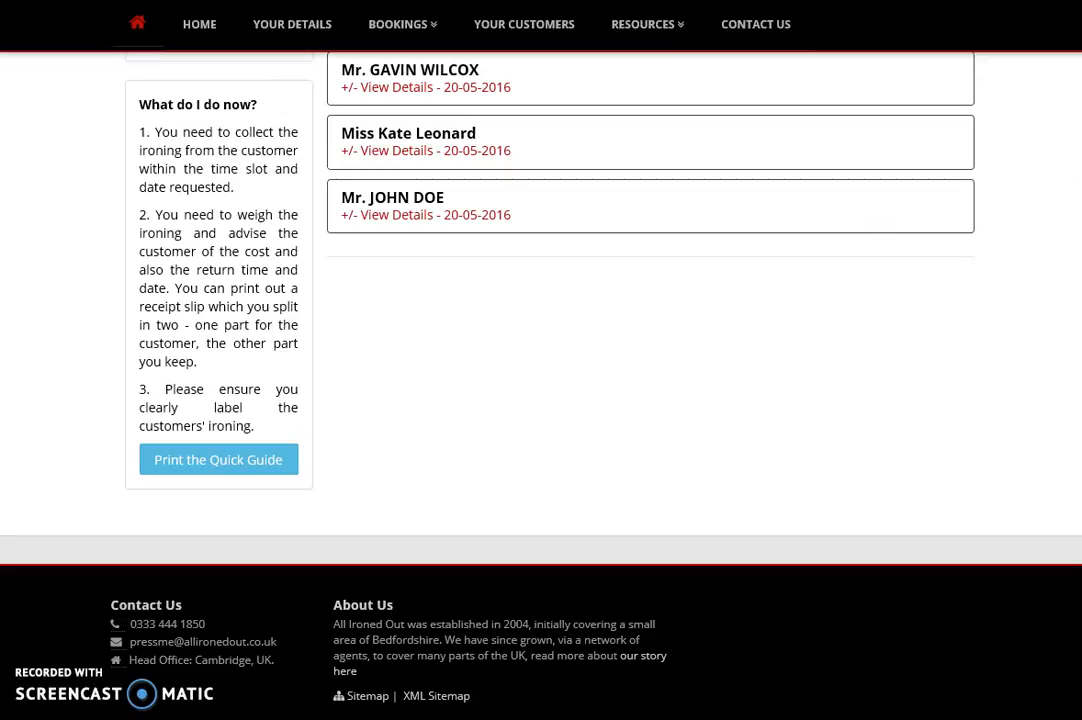
pyautogui.scroll(5, 217, 157)
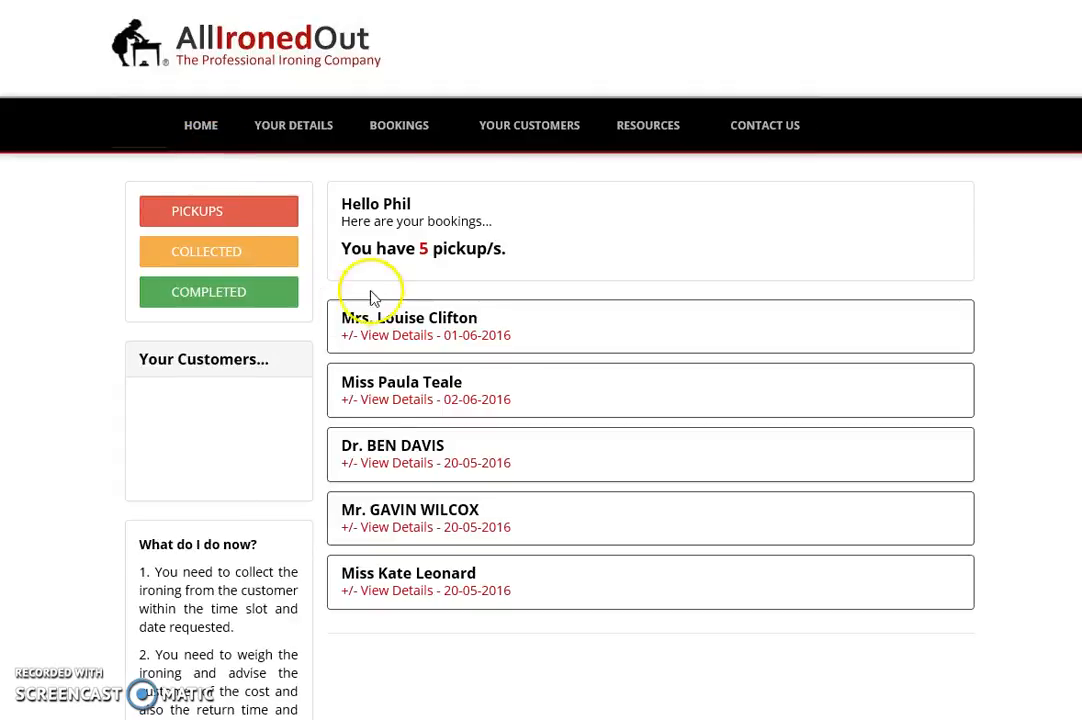
pyautogui.scroll(-5, 385, 612)
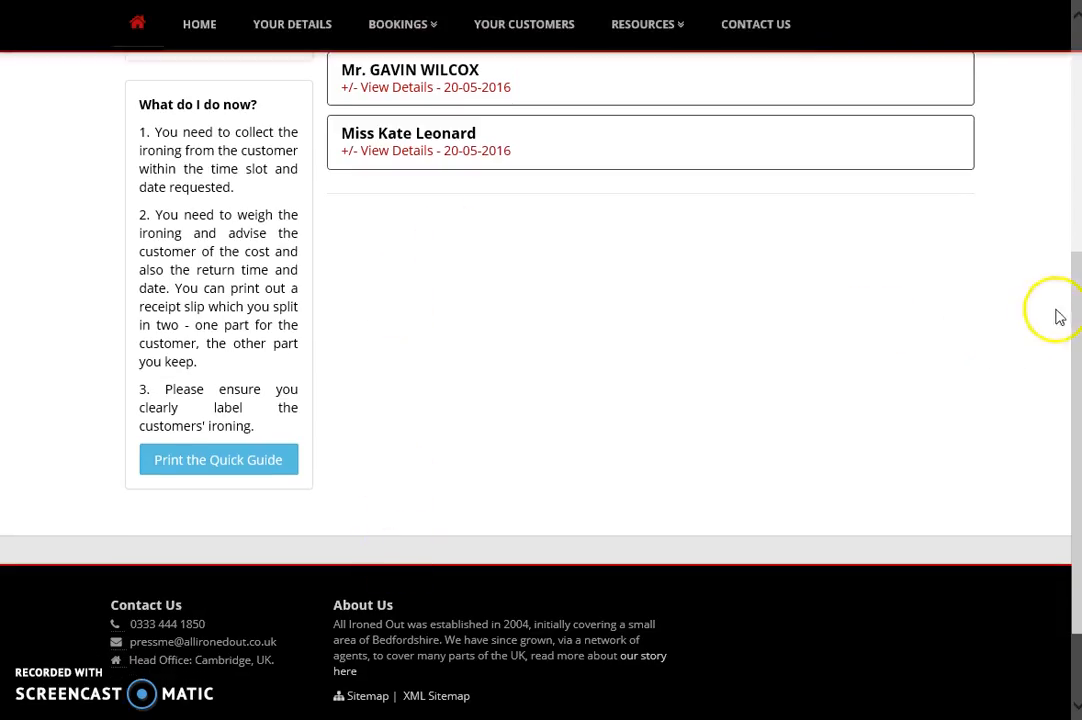
pyautogui.scroll(8, 1078, 287)
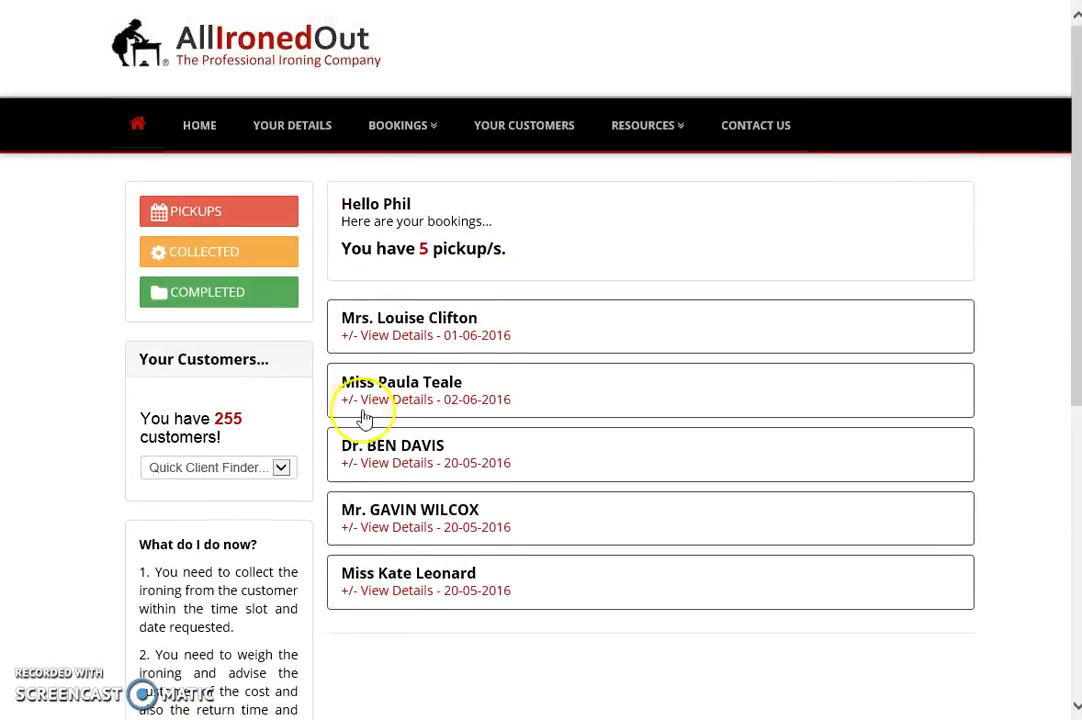
# - In Collected, confirm the £35.00 booking's ironing was collected and mark it Paid & Returned
pyautogui.click(207, 258)
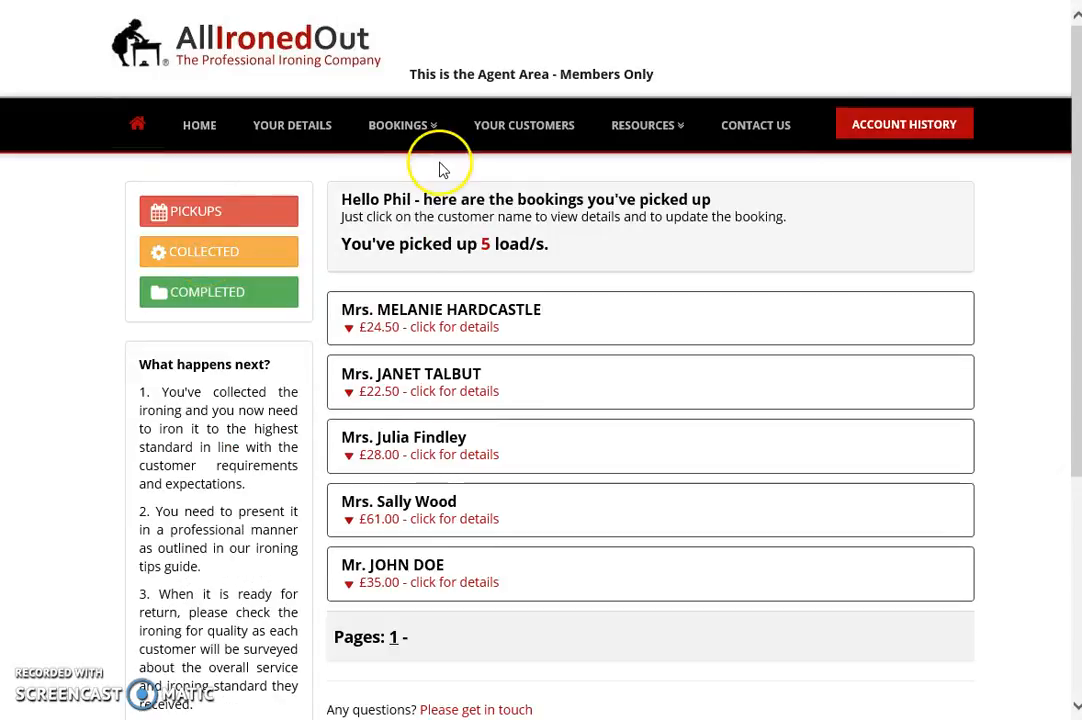
pyautogui.click(386, 578)
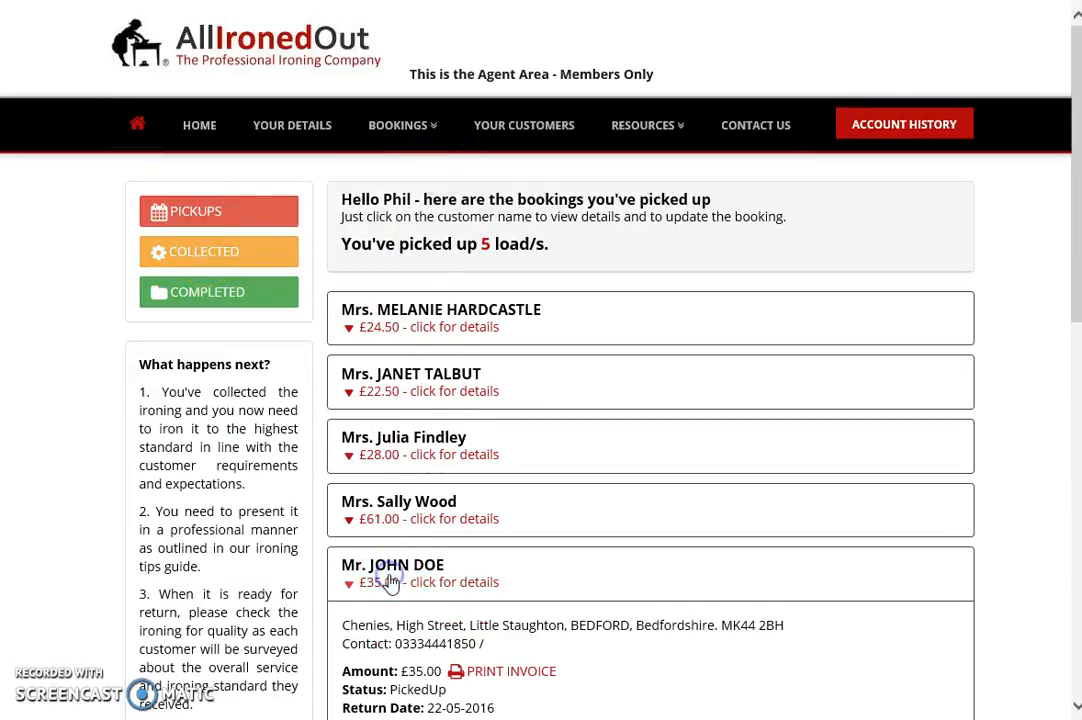
pyautogui.scroll(-4, 1077, 120)
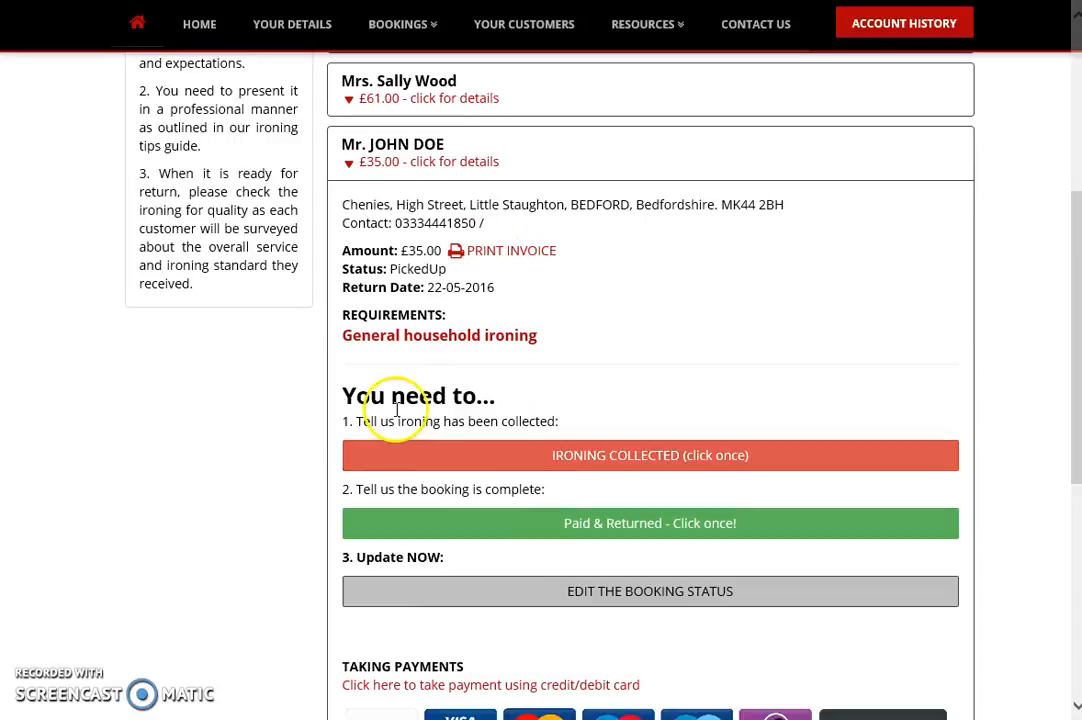
pyautogui.scroll(-1, 1063, 295)
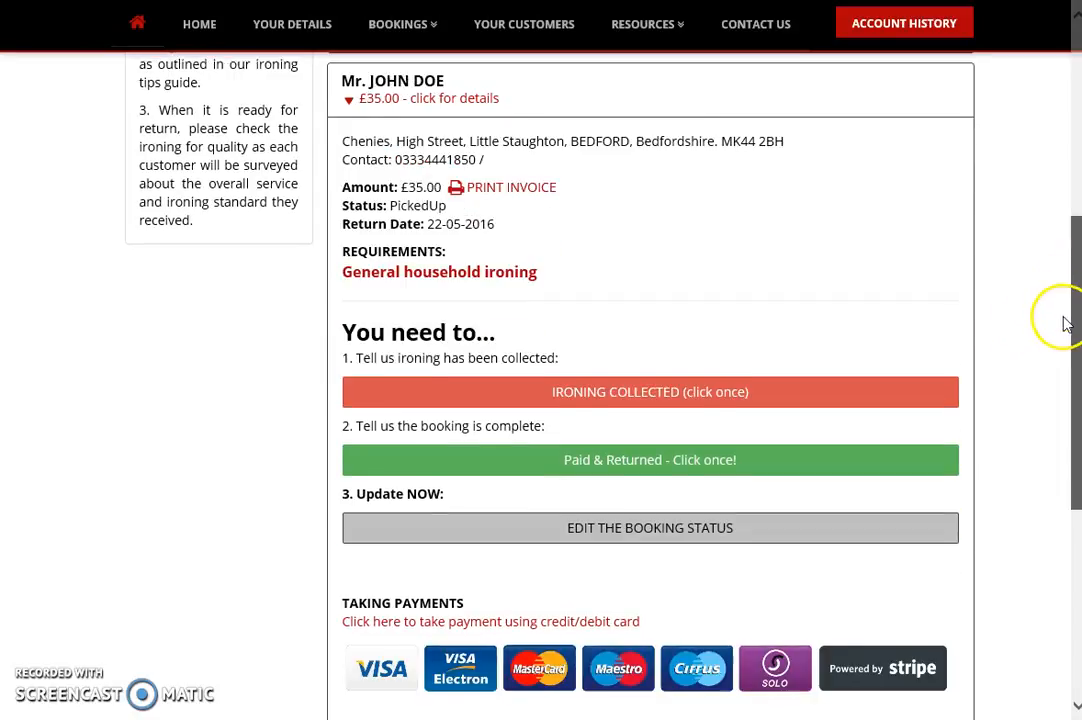
pyautogui.click(623, 385)
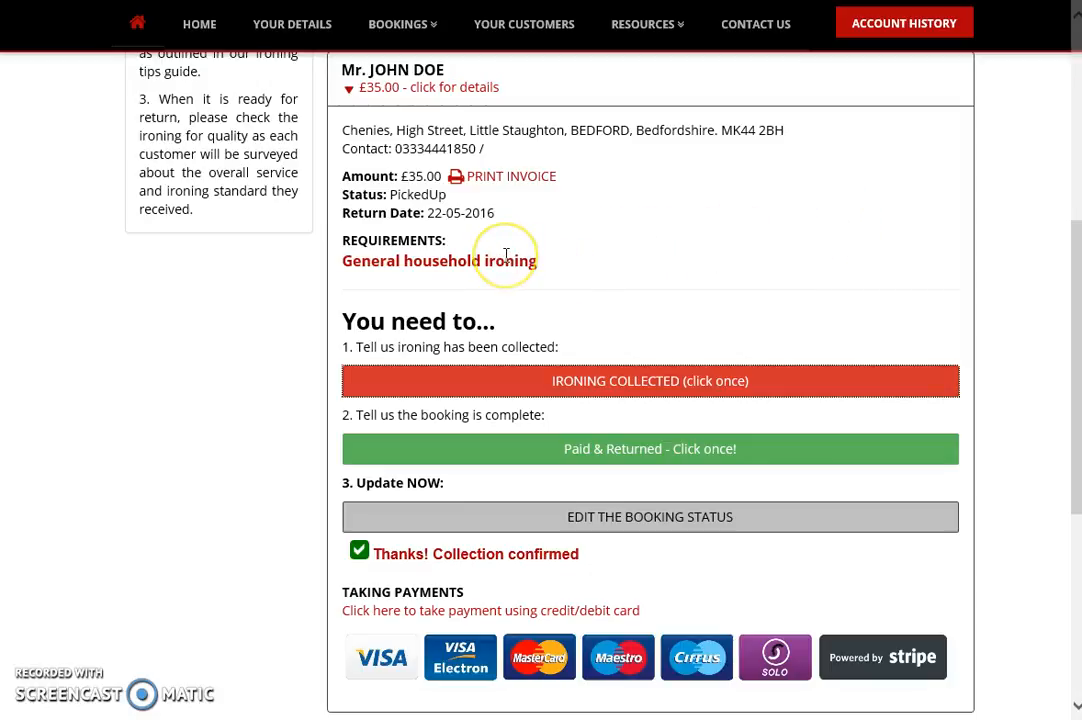
pyautogui.click(652, 455)
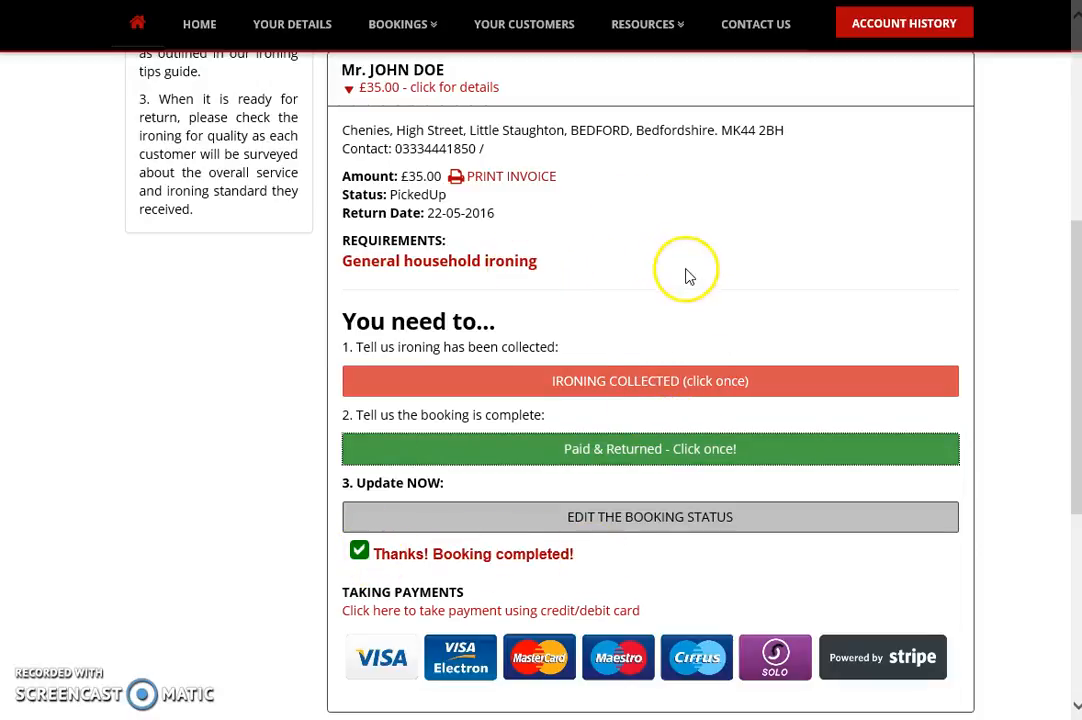
# - Change the booking status to Paid Cash and save it
pyautogui.click(640, 520)
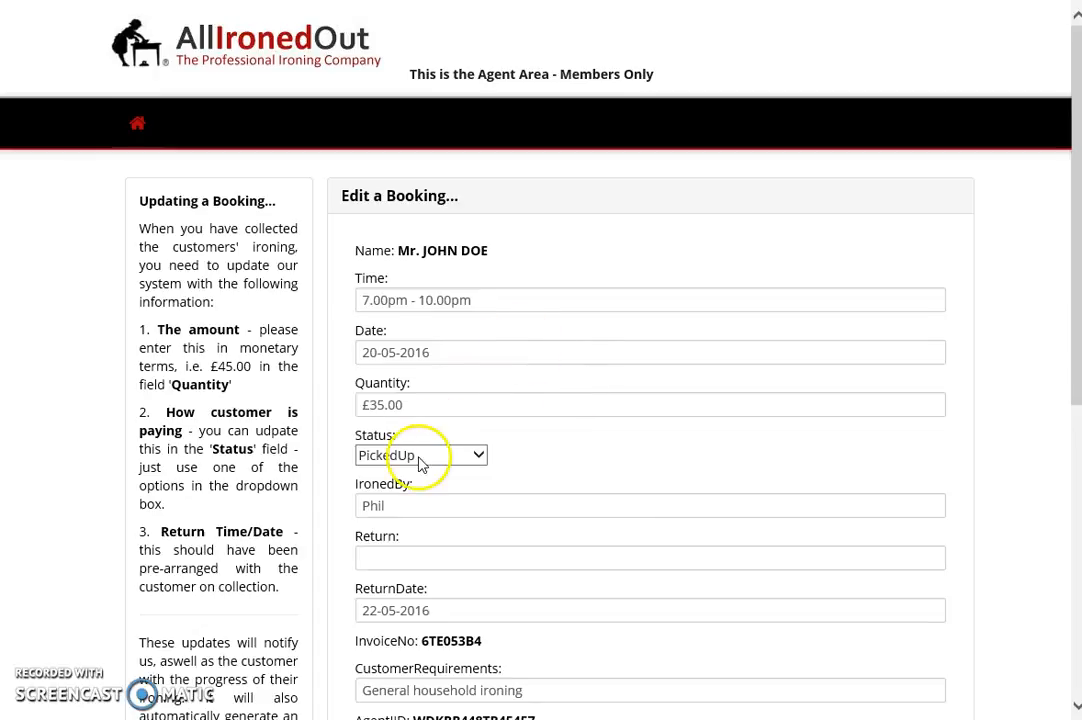
pyautogui.click(420, 462)
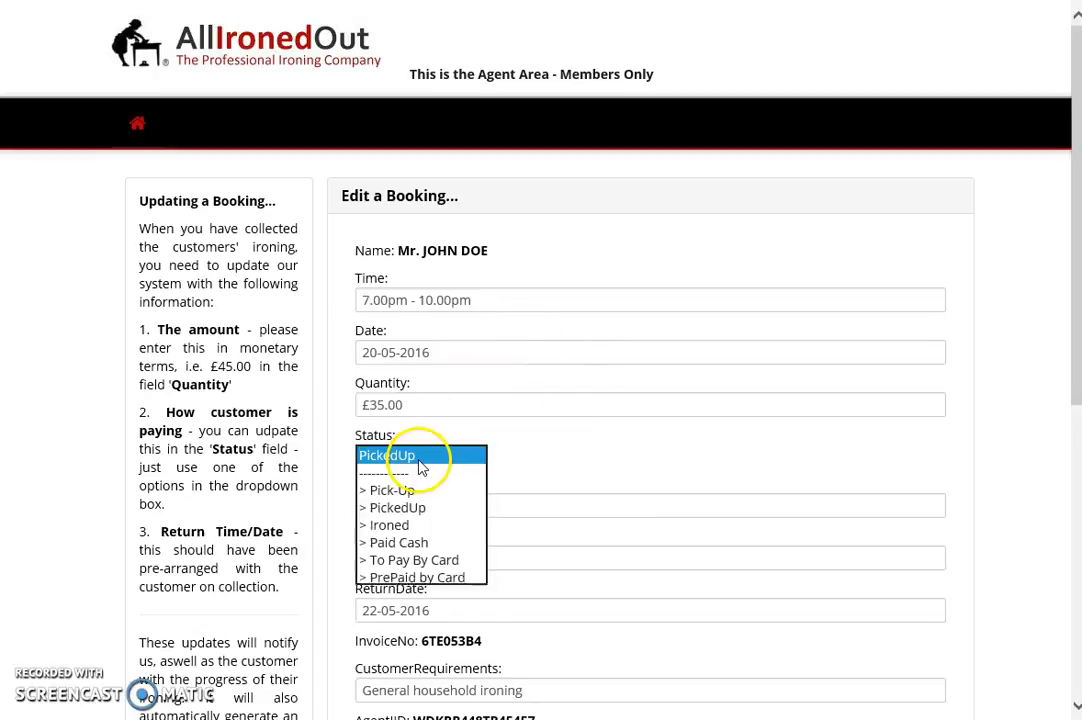
pyautogui.click(416, 545)
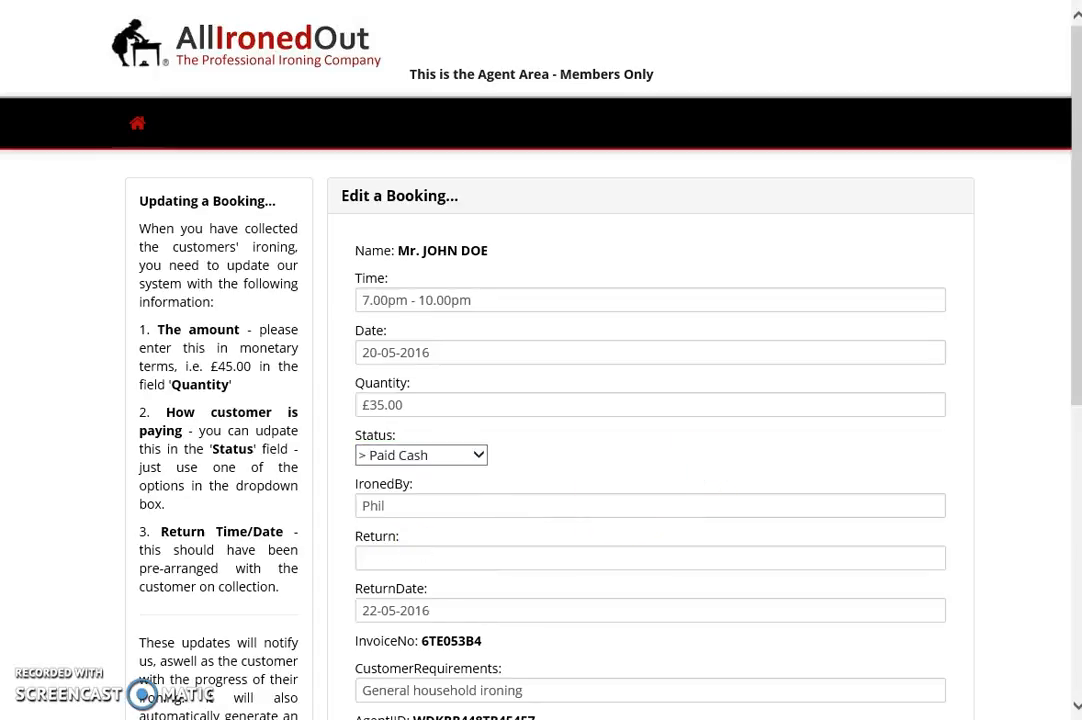
pyautogui.scroll(-3, 1070, 180)
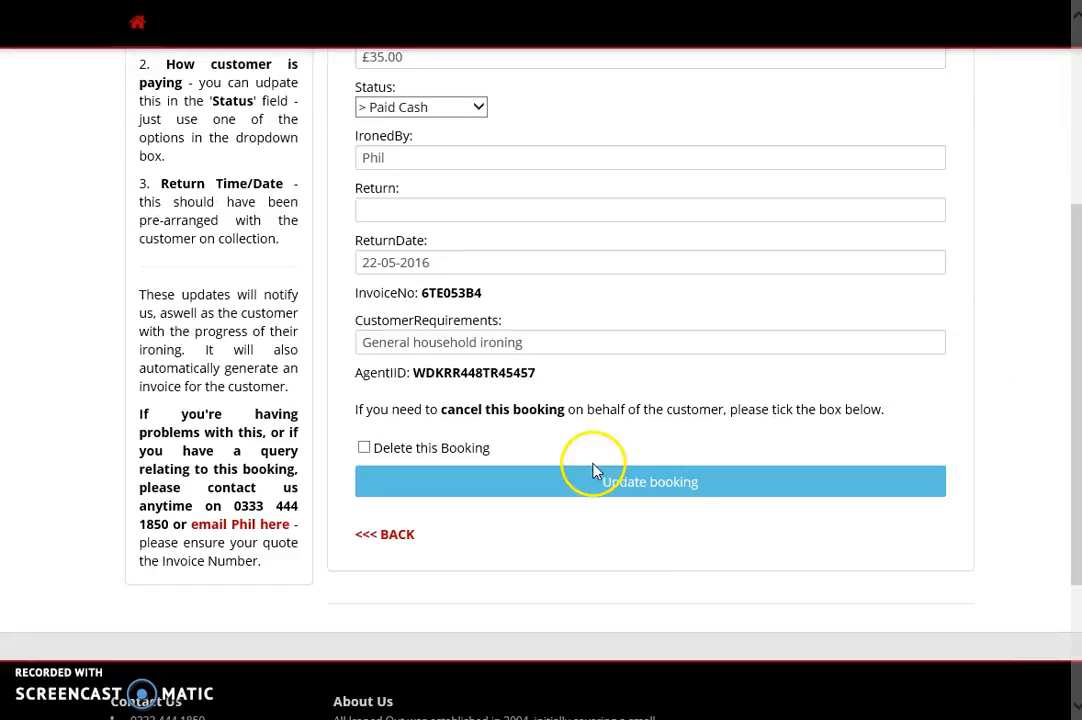
pyautogui.click(590, 480)
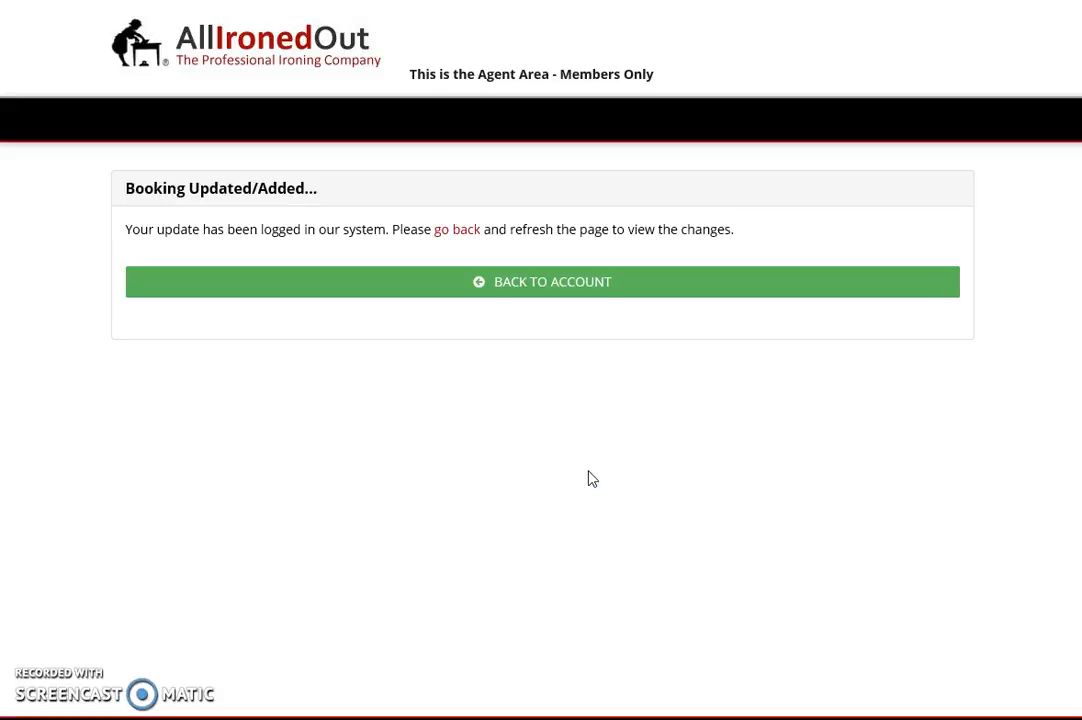
# - Return to the account and show the completed bookings list, led by the 20-05-2016 booking
pyautogui.click(523, 287)
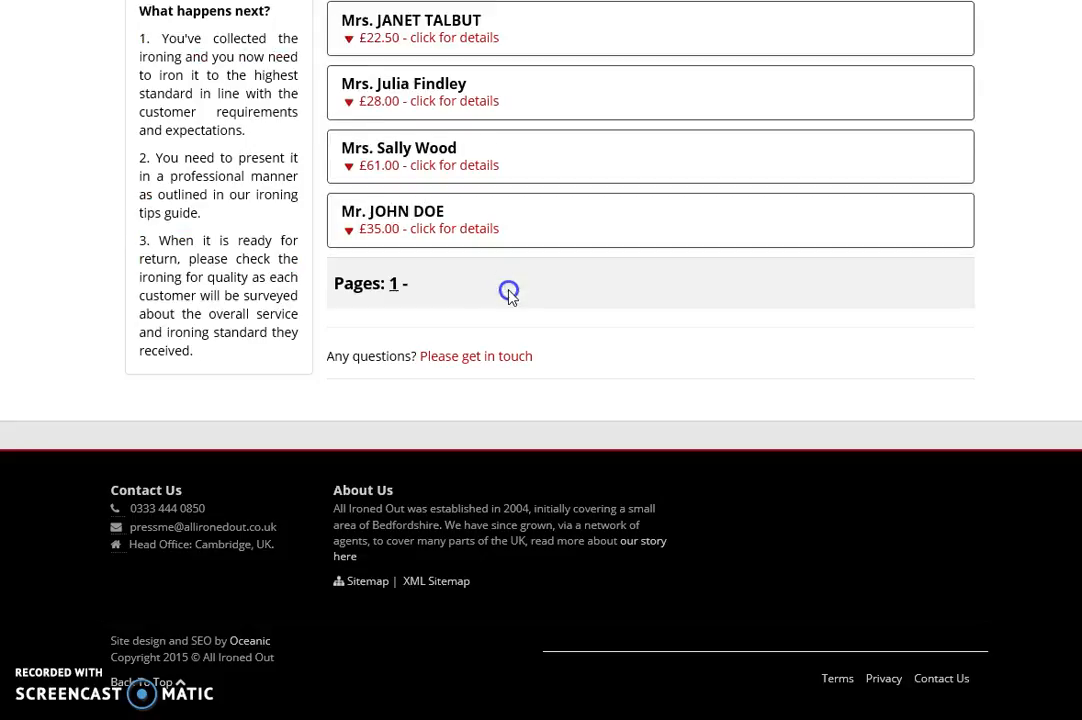
pyautogui.scroll(4, 1075, 75)
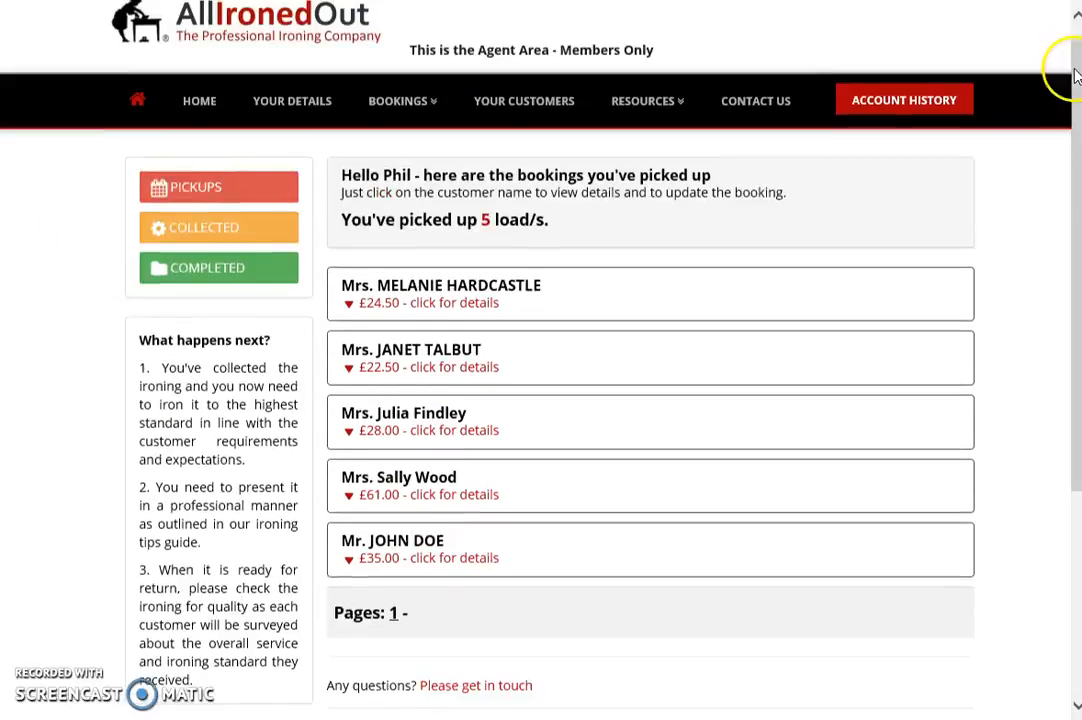
pyautogui.click(183, 262)
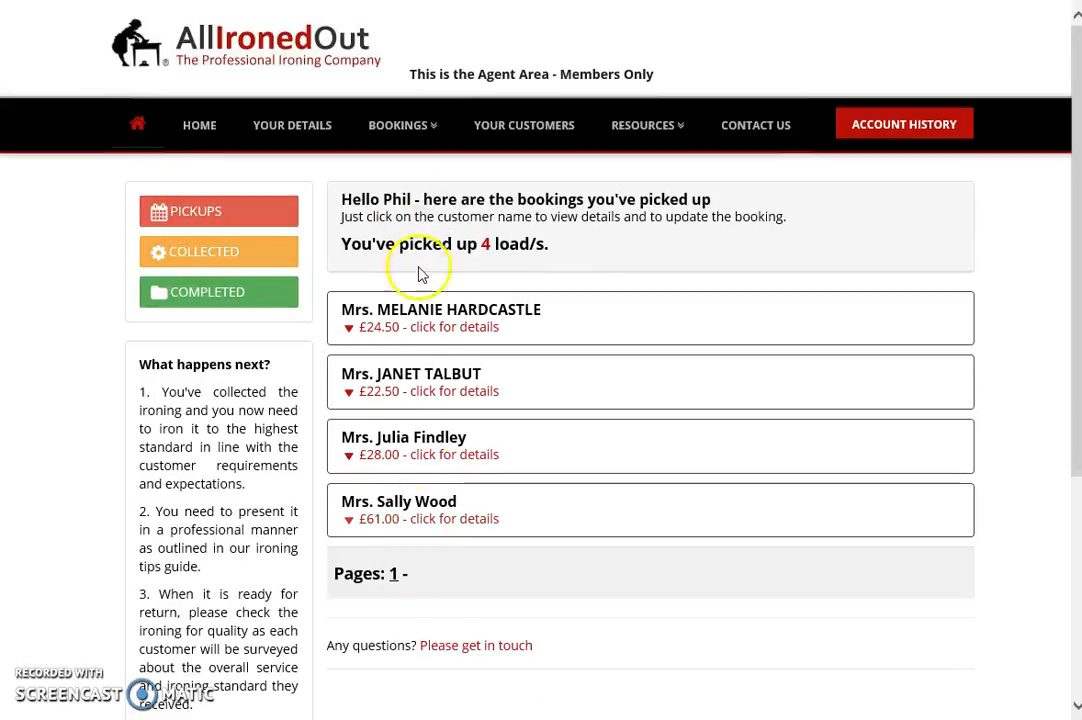
pyautogui.click(207, 312)
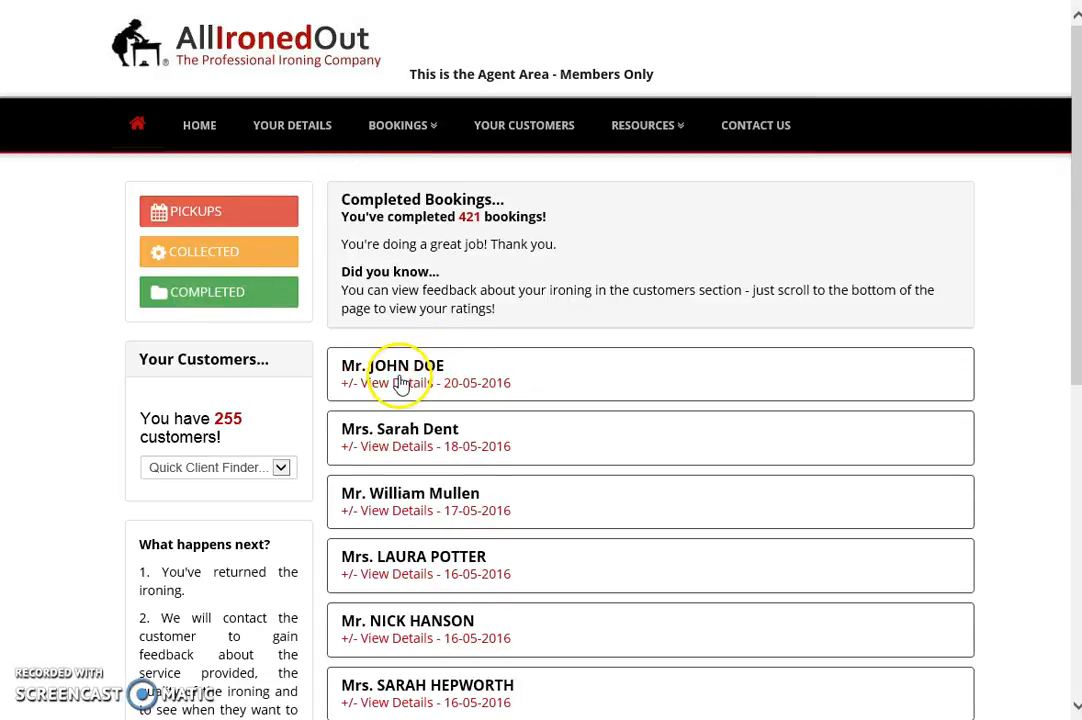
# - Send the £35.00 booking's receipt, payment reminder, rebooking reminder and feedback survey
pyautogui.click(401, 386)
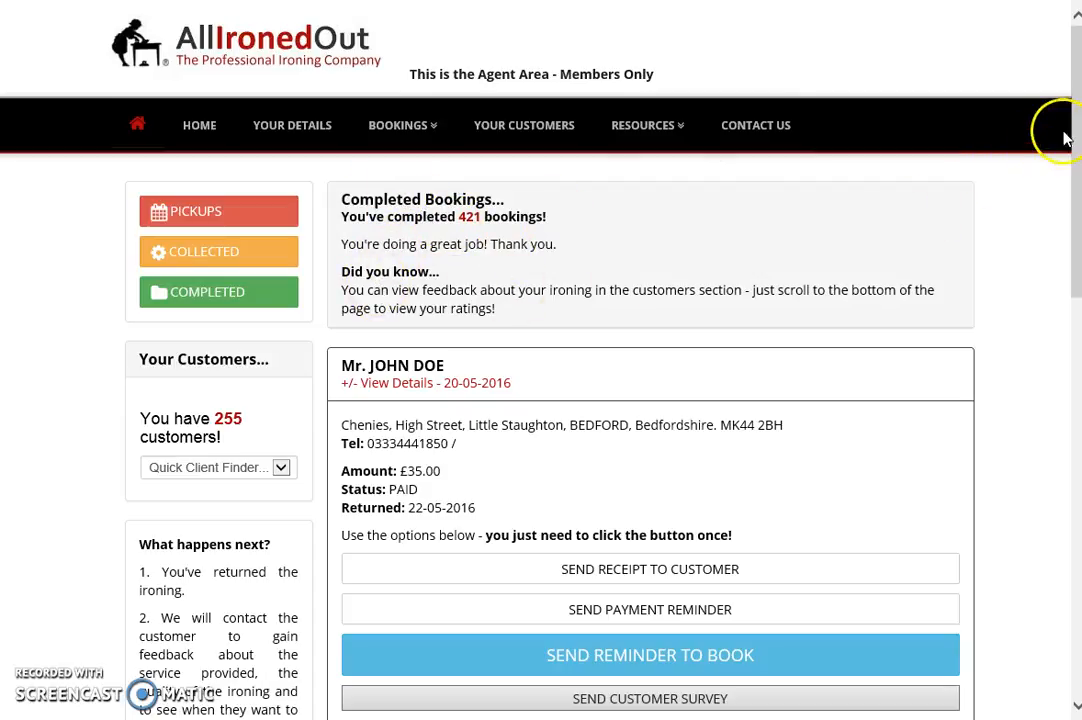
pyautogui.moveTo(1074, 118); pyautogui.dragTo(1045, 203)
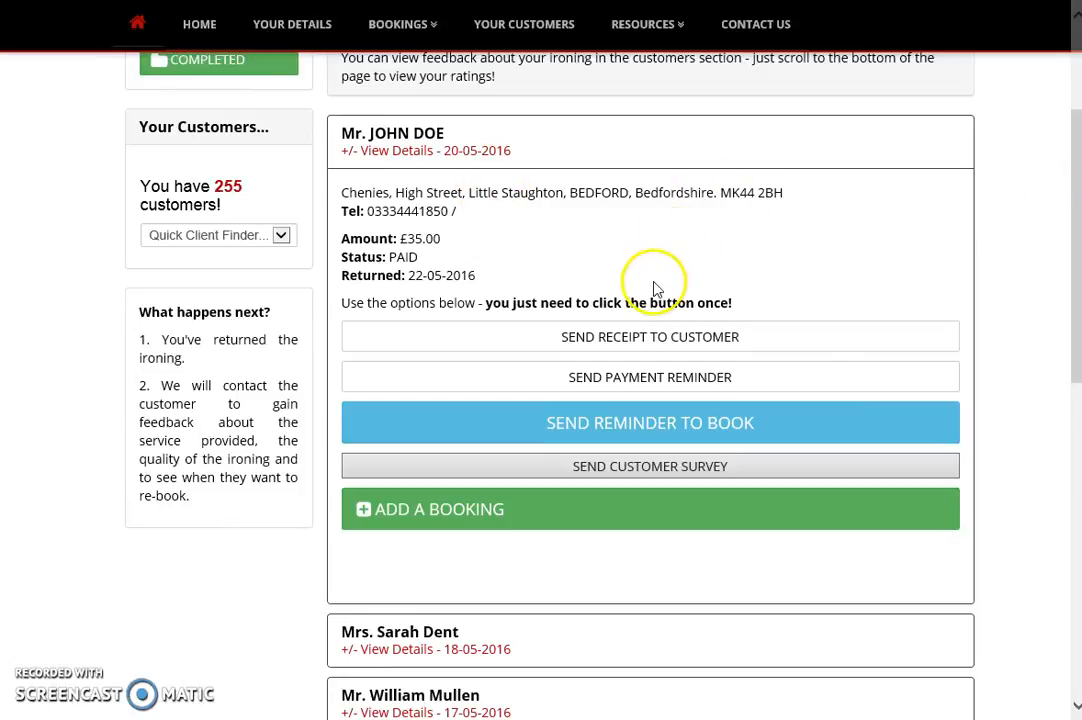
pyautogui.click(602, 342)
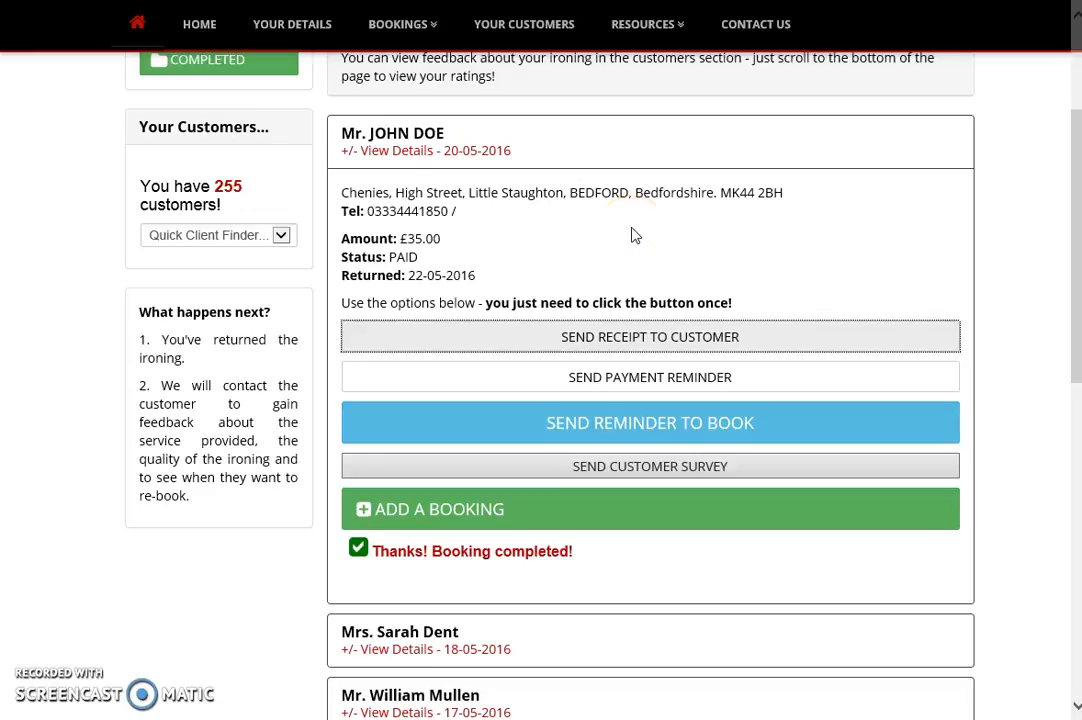
pyautogui.click(648, 388)
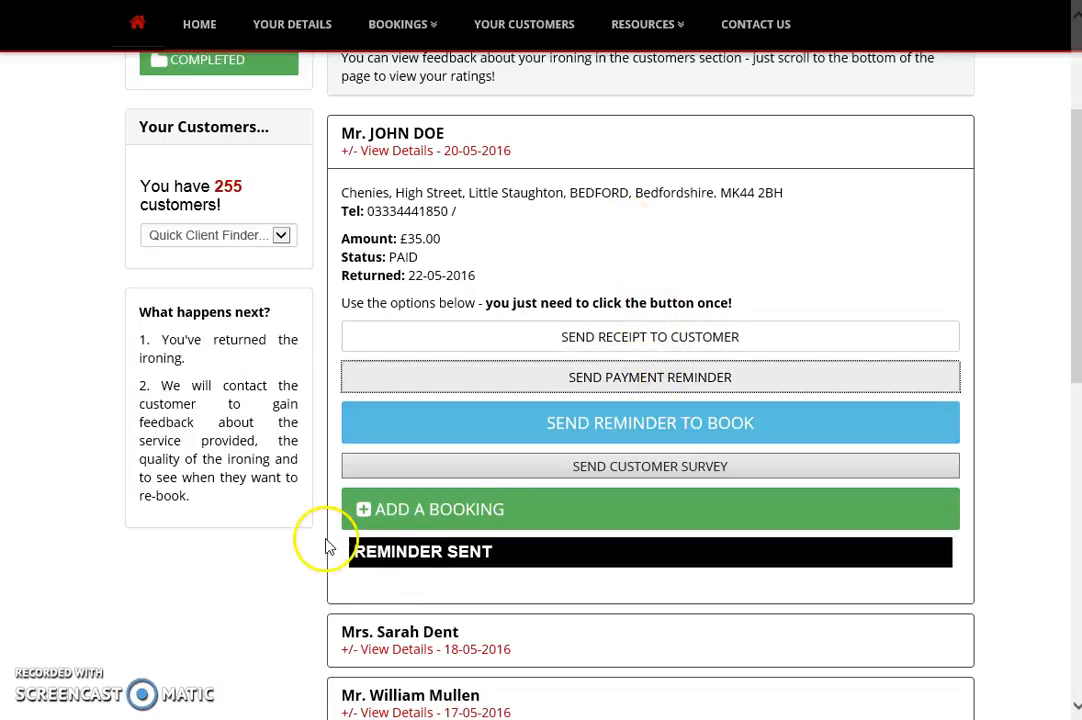
pyautogui.click(634, 430)
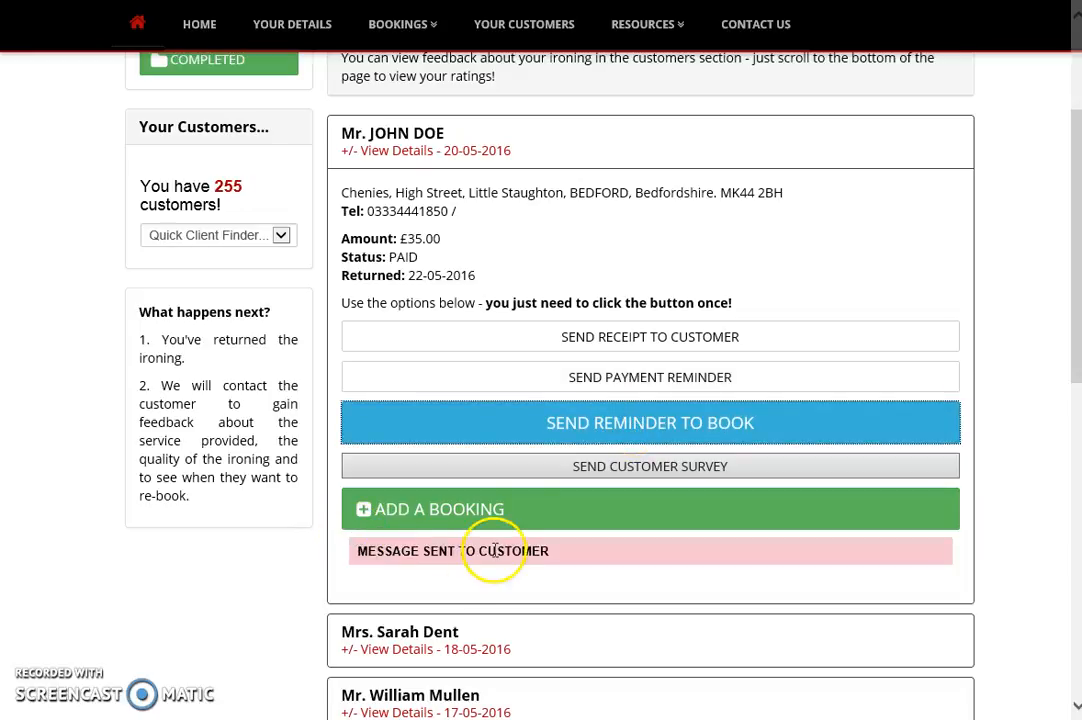
pyautogui.click(645, 476)
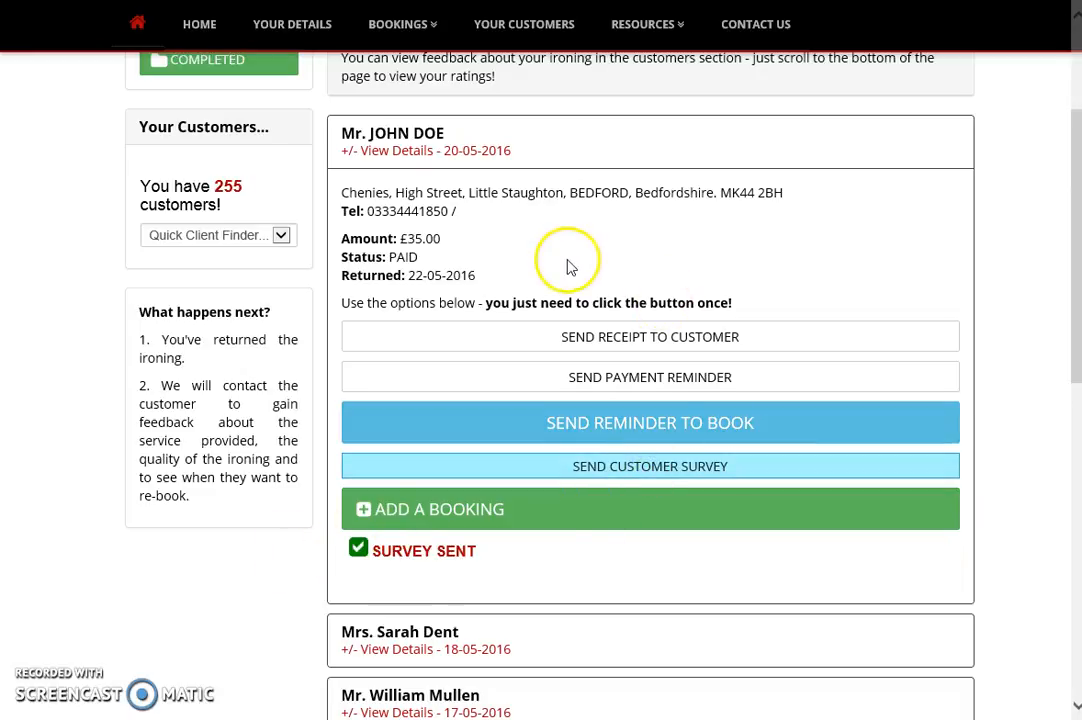
# - Start a new booking for the customer and click into the Customer requirements field of the form
pyautogui.click(398, 516)
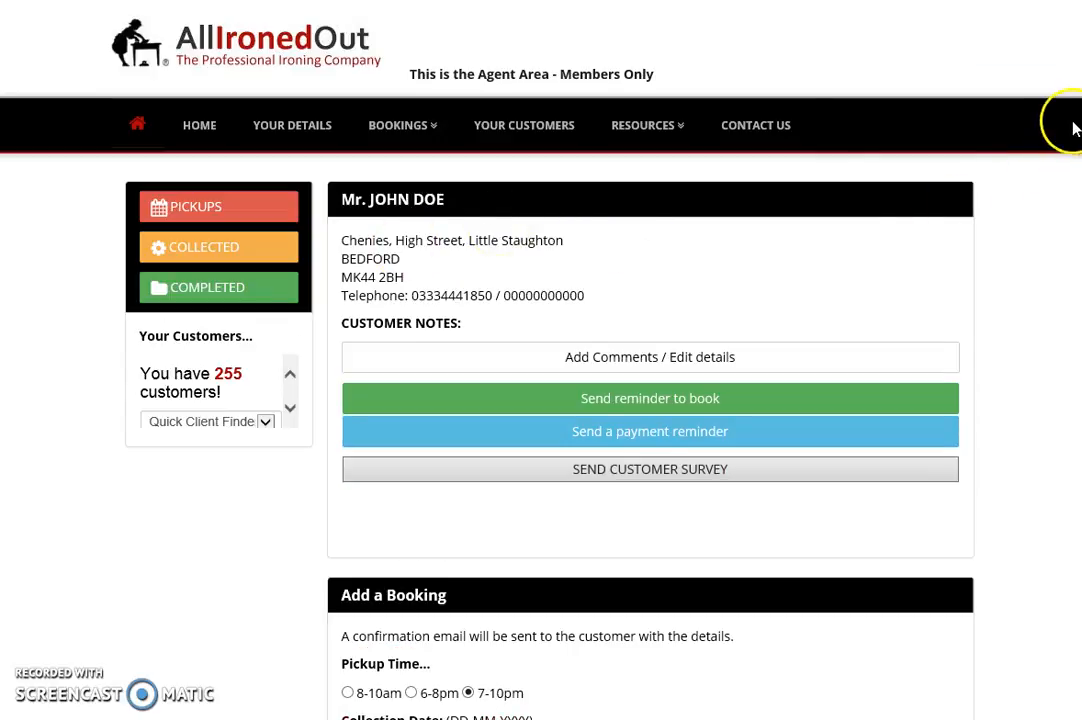
pyautogui.moveTo(1075, 117); pyautogui.dragTo(1063, 314)
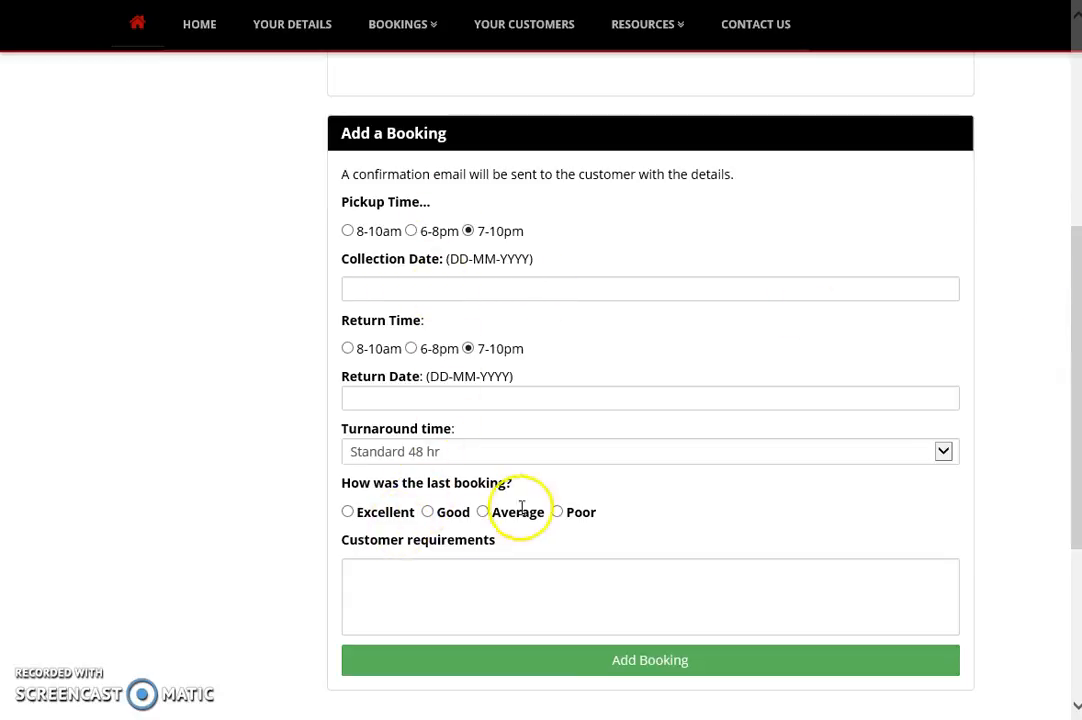
pyautogui.click(380, 576)
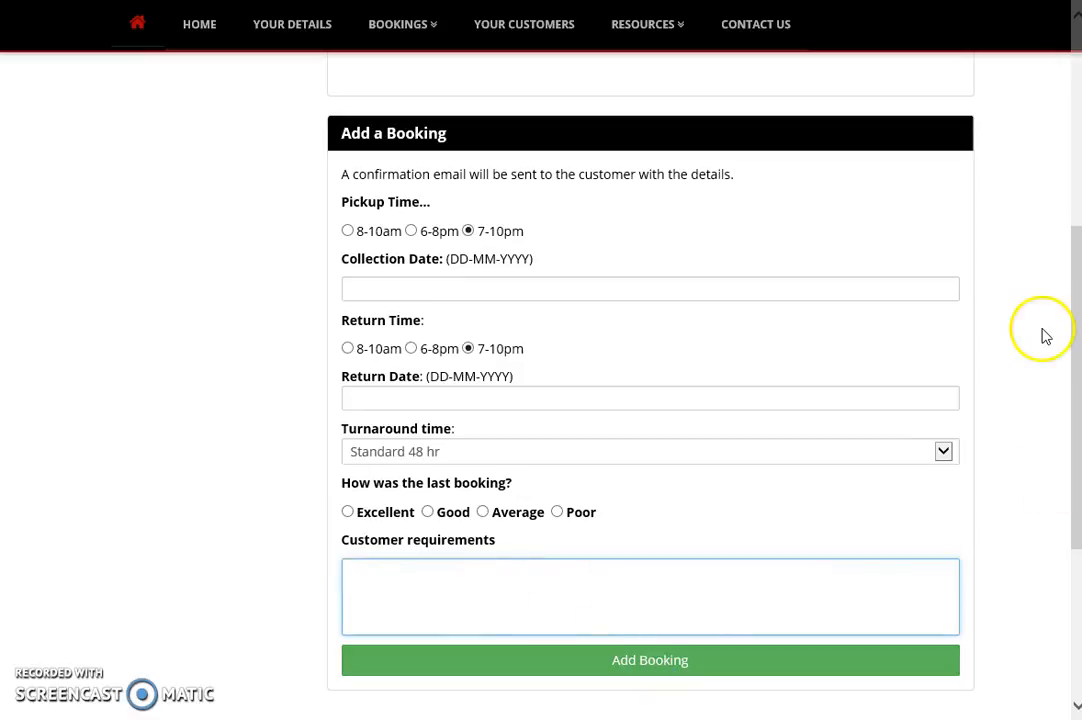
pyautogui.scroll(5, 1070, 297)
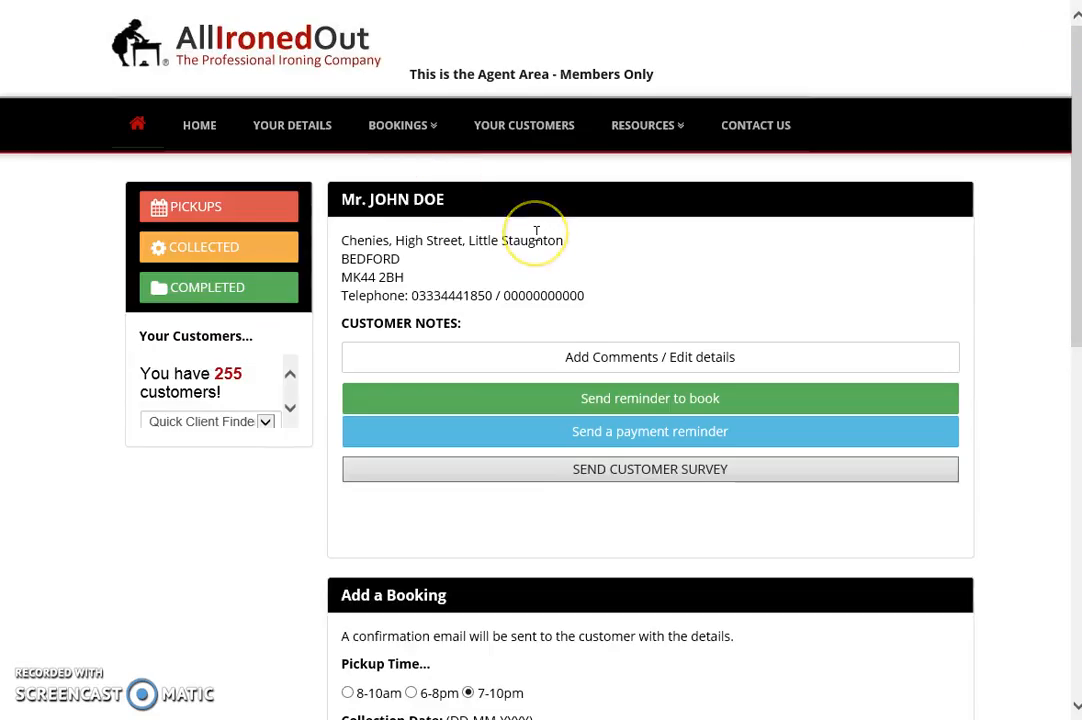
# - Pick the customer from the Quick Client Finder list of 255 customers to open their page
pyautogui.click(524, 125)
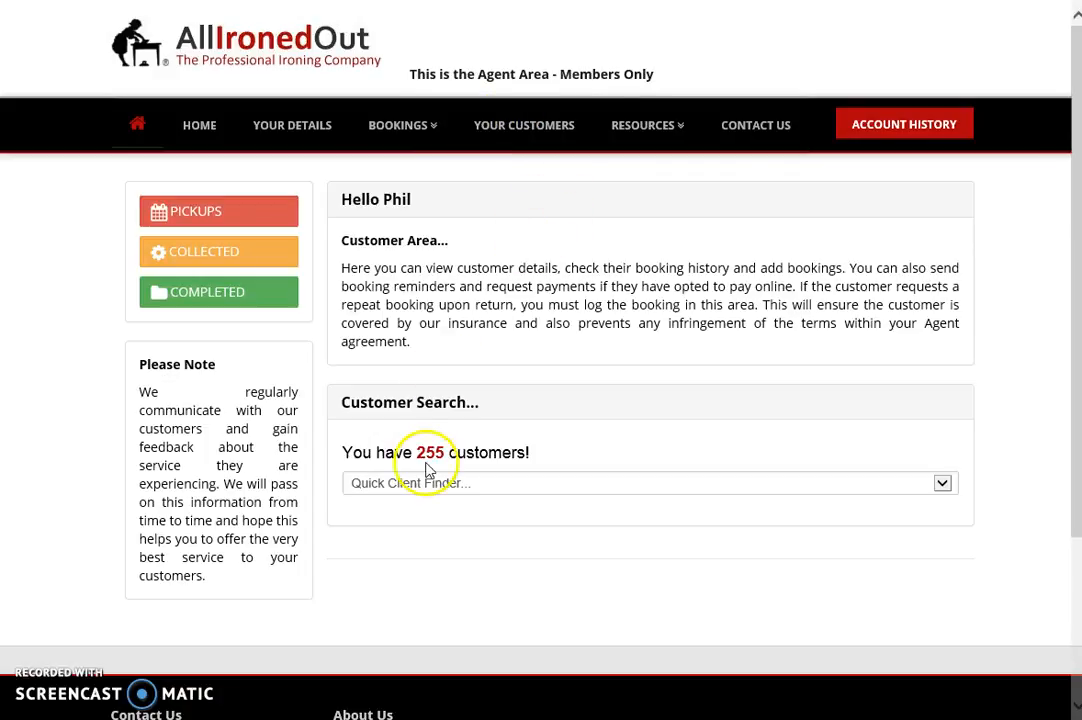
pyautogui.click(408, 485)
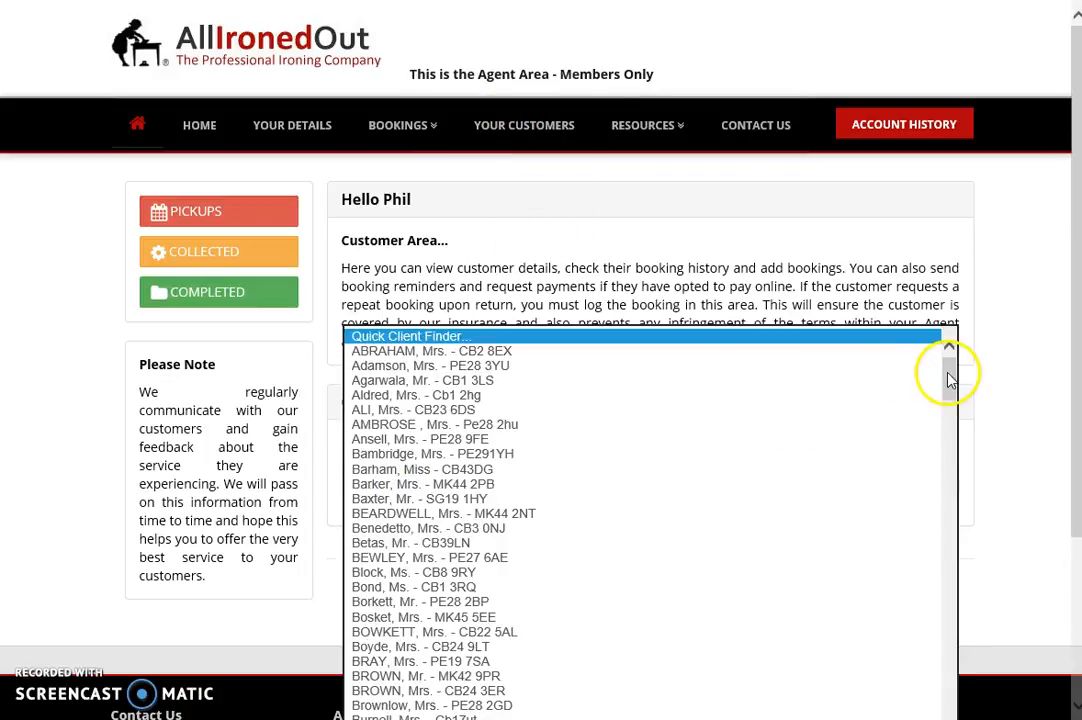
pyautogui.moveTo(949, 374); pyautogui.dragTo(548, 591)
pyautogui.moveTo(944, 635); pyautogui.dragTo(934, 427)
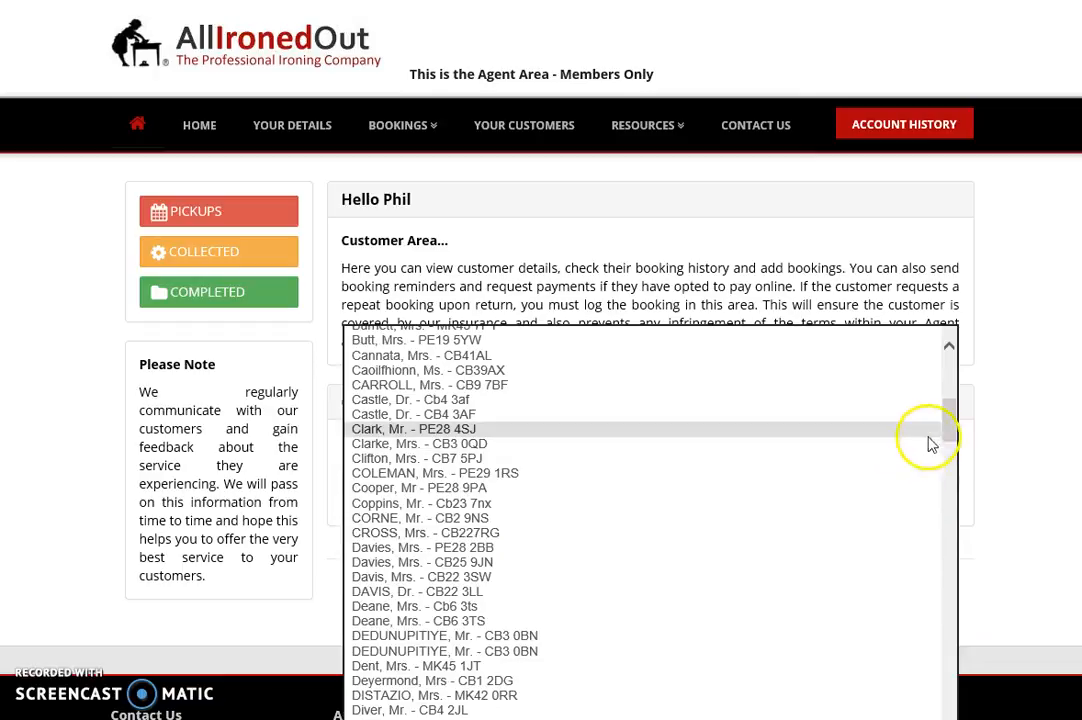
pyautogui.moveTo(947, 430); pyautogui.dragTo(946, 451)
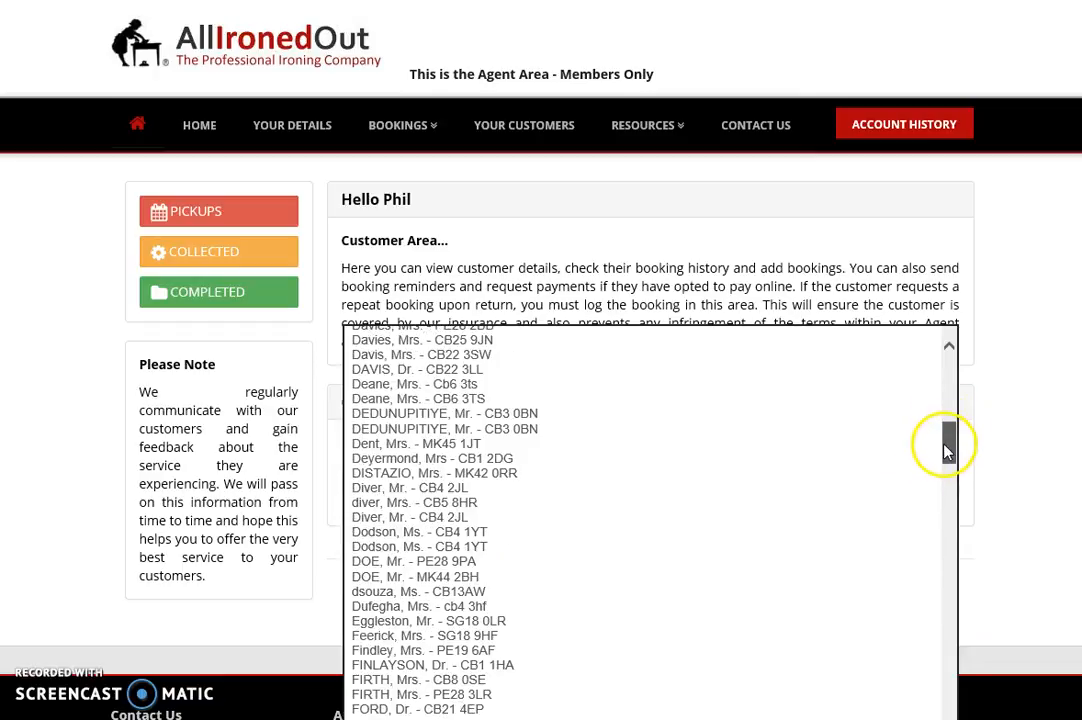
pyautogui.click(396, 578)
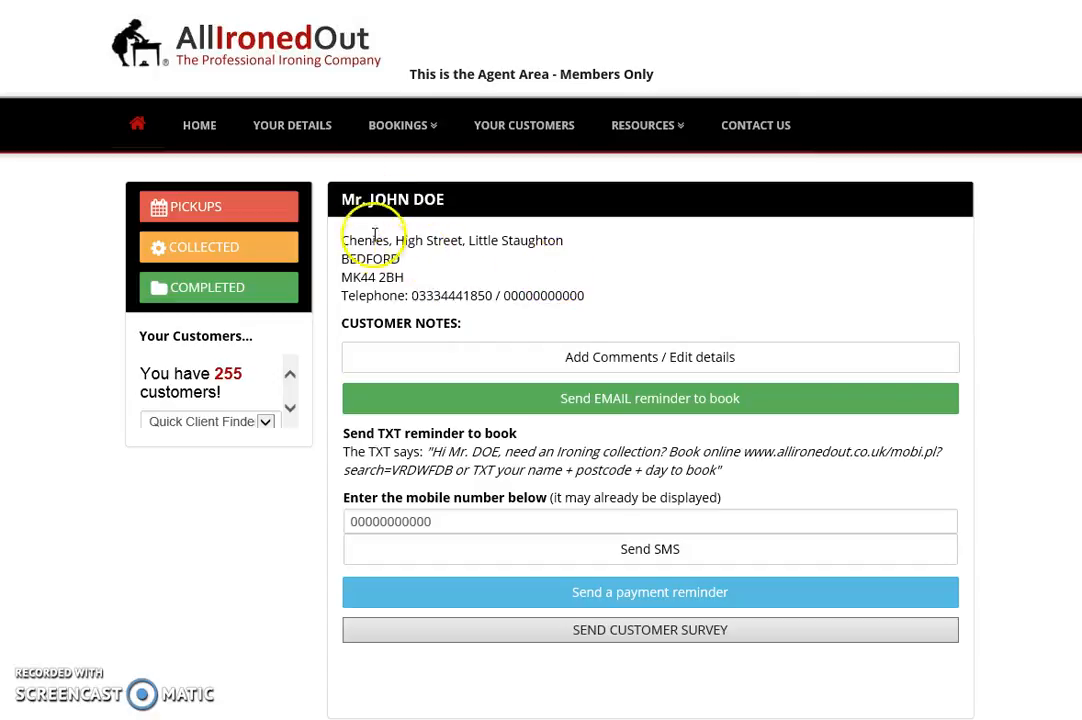
pyautogui.moveTo(1075, 68); pyautogui.dragTo(1070, 135)
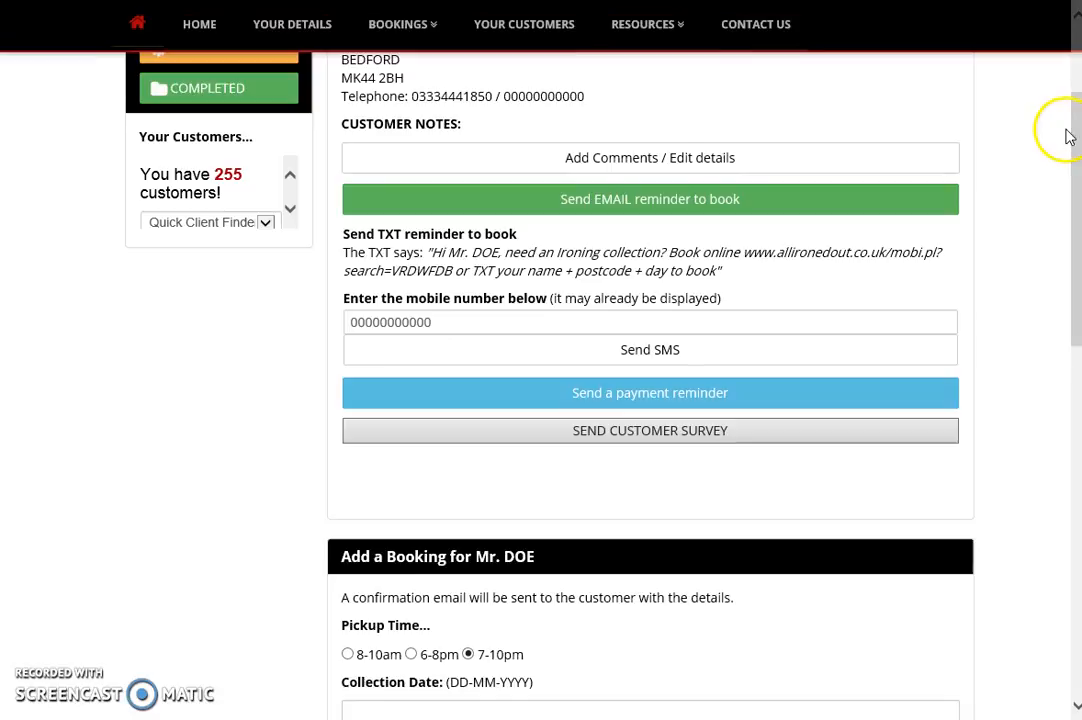
# - In the customer's edit form, type the note 'Hang shirt' into Comments, correcting the 'Hange' typo
pyautogui.click(629, 166)
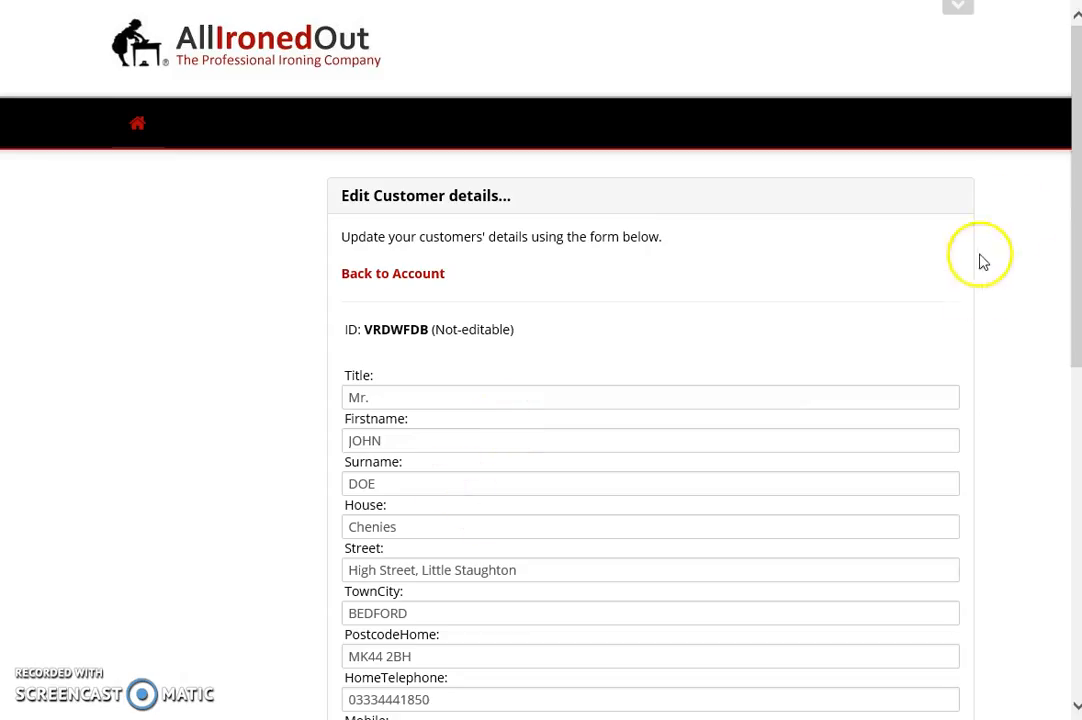
pyautogui.moveTo(1068, 145); pyautogui.dragTo(1019, 371)
pyautogui.click(403, 326)
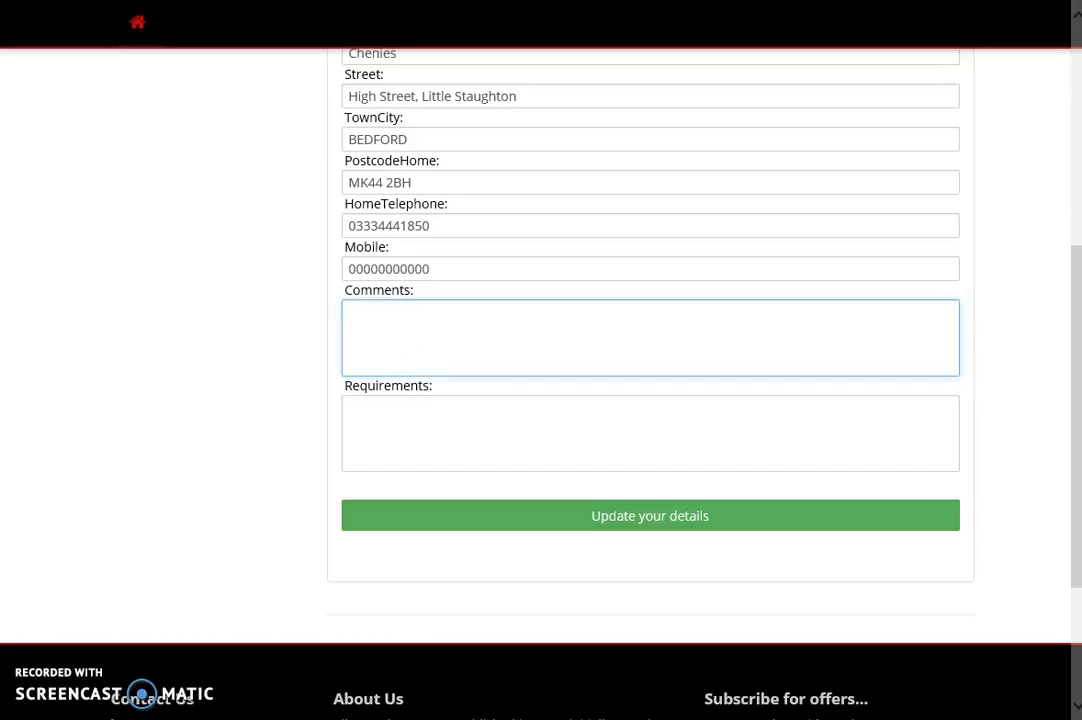
pyautogui.write('Hange shirts, fold t-shirts')
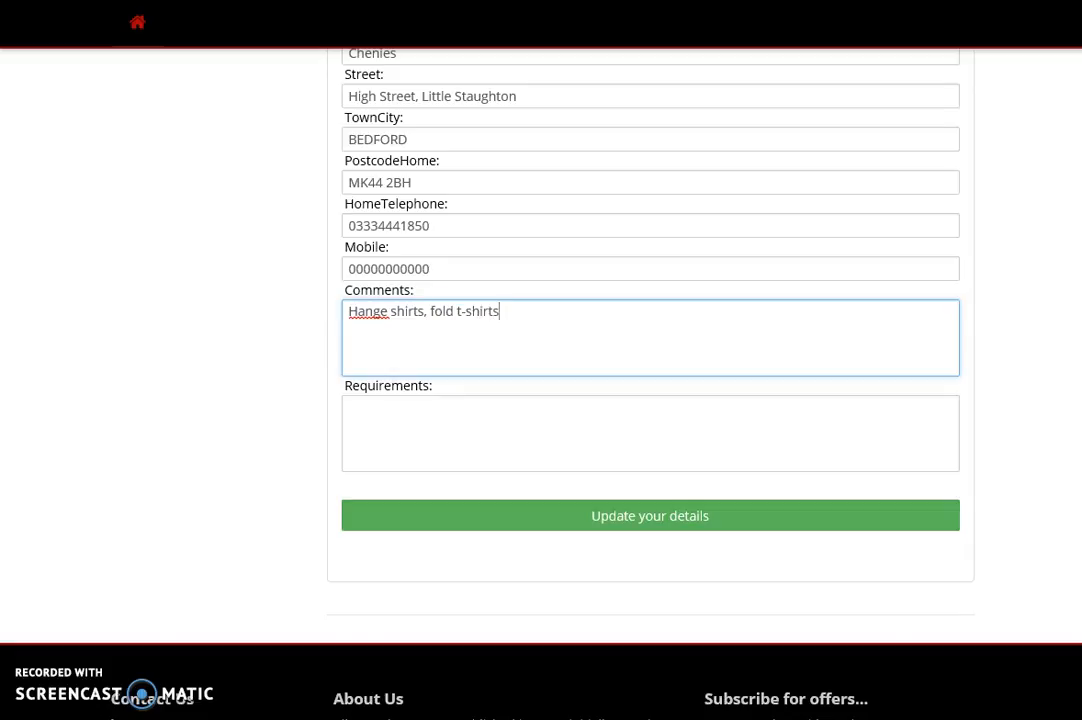
pyautogui.click(384, 311)
pyautogui.press('BackSpace')
# - Move the note into the Requirements field, save the details, and return to the customer's account
pyautogui.moveTo(537, 307); pyautogui.dragTo(249, 324)
pyautogui.hotkey('ctrl', 'c')
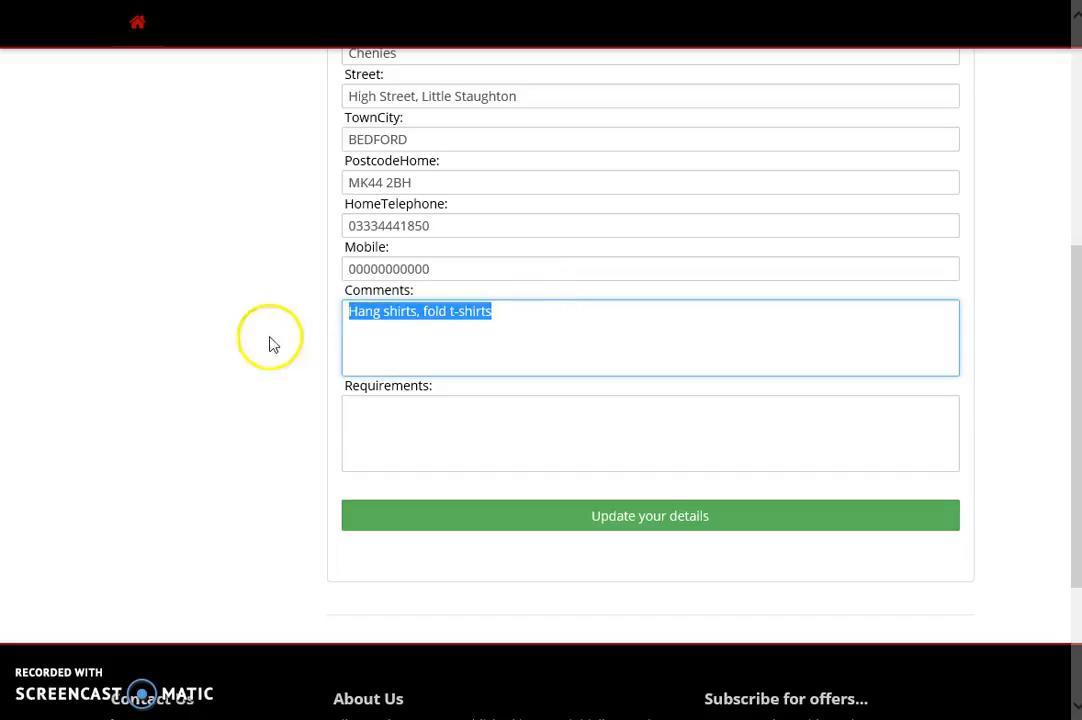
pyautogui.press('BackSpace')
pyautogui.click(382, 428)
pyautogui.hotkey('ctrl', 'v')
pyautogui.click(553, 523)
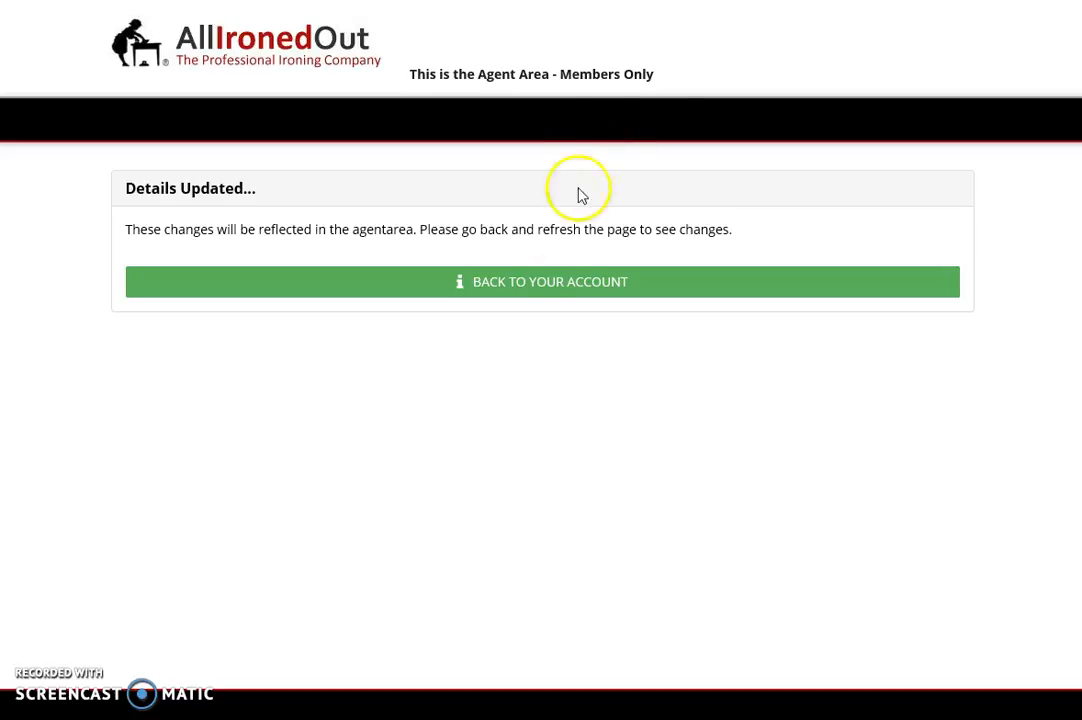
pyautogui.click(510, 284)
pyautogui.scroll(-3, 500, 287)
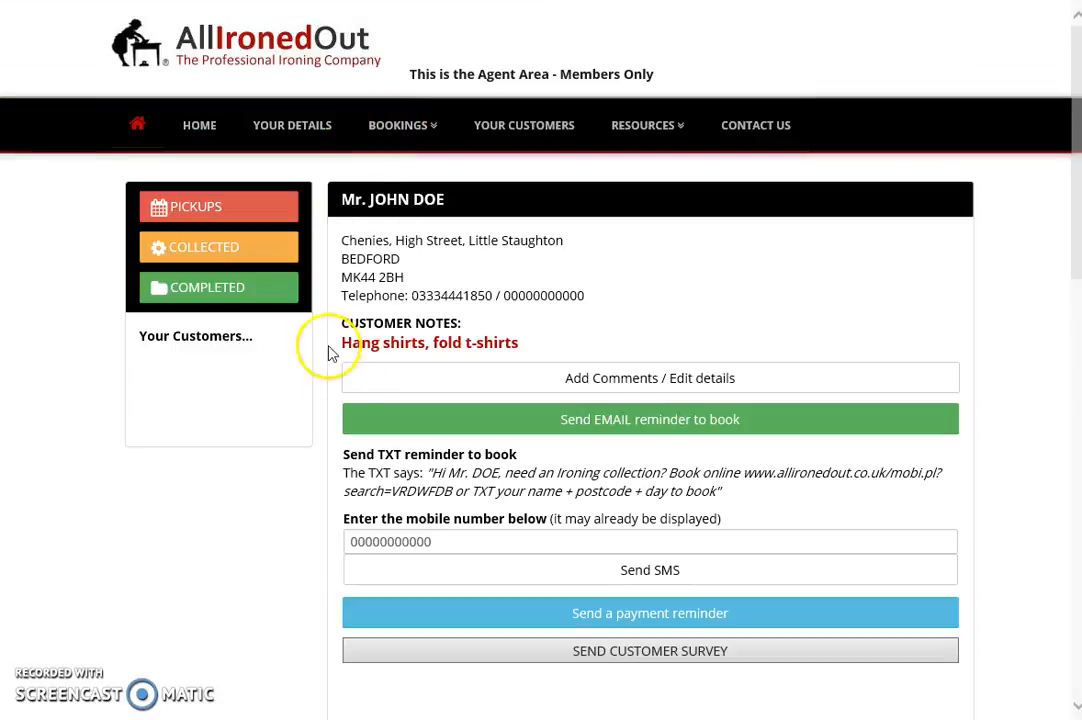
pyautogui.scroll(-1, 352, 345)
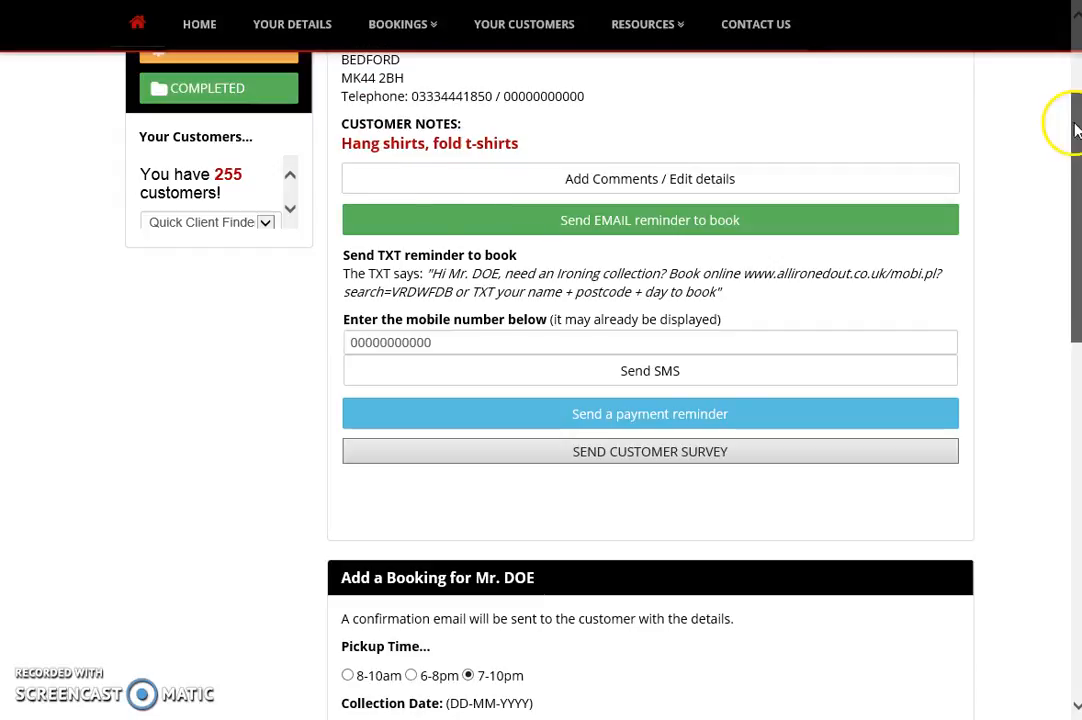
pyautogui.moveTo(1078, 127); pyautogui.dragTo(1075, 60)
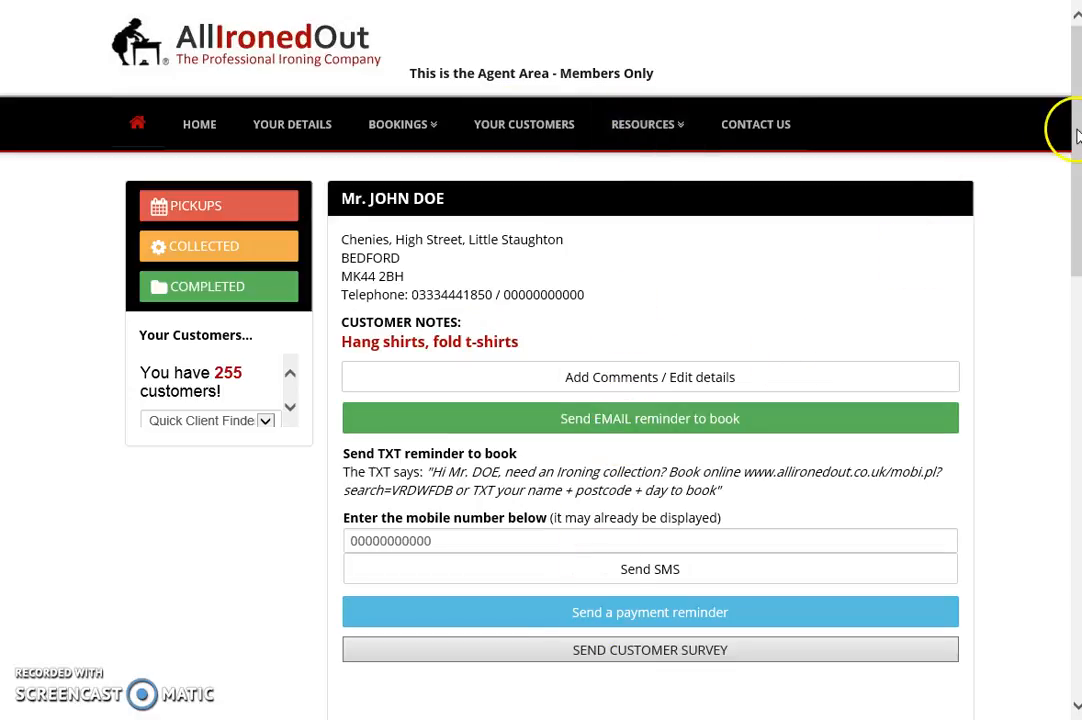
pyautogui.moveTo(1077, 135); pyautogui.dragTo(1065, 169)
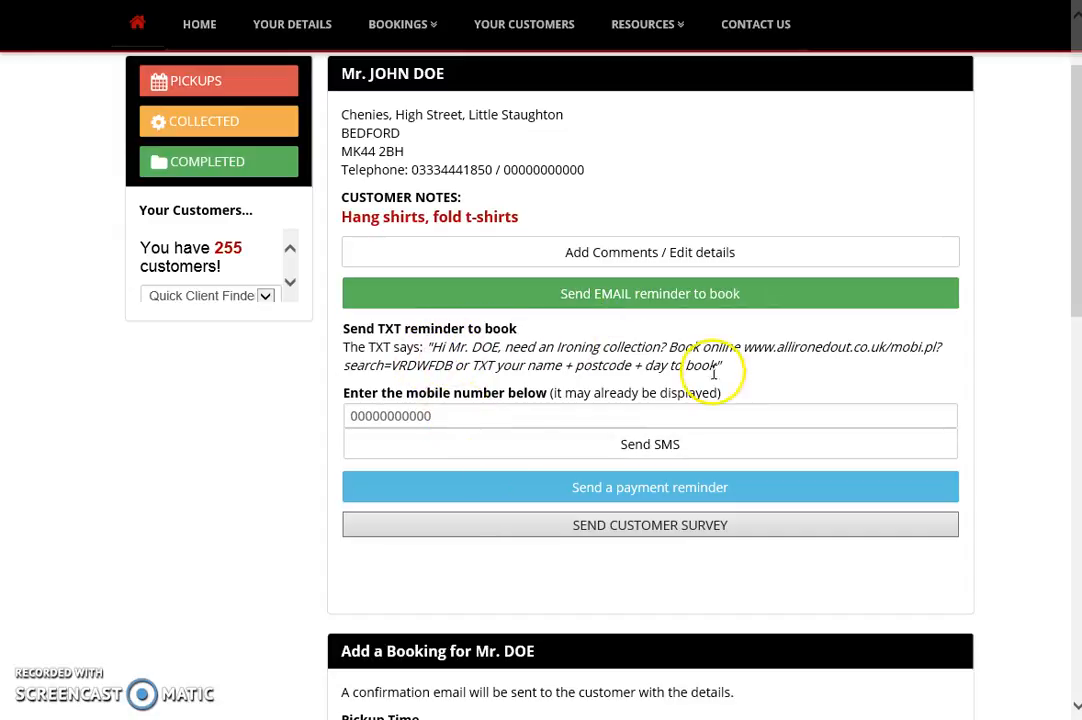
pyautogui.moveTo(452, 413); pyautogui.dragTo(309, 424)
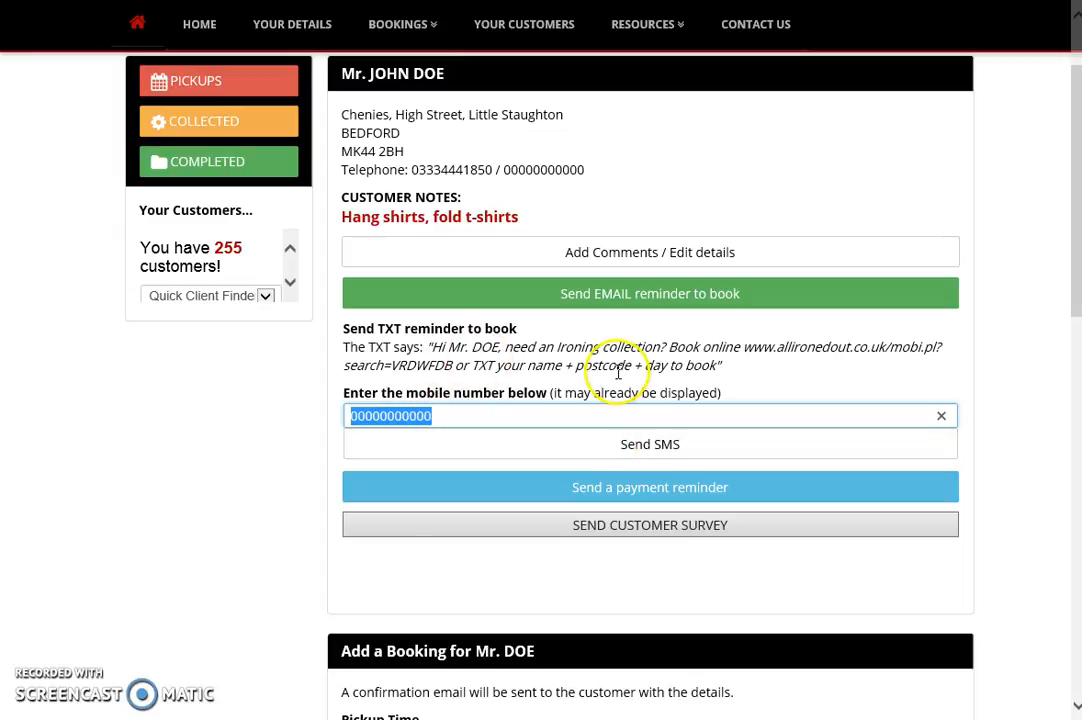
pyautogui.moveTo(431, 346); pyautogui.dragTo(733, 365)
pyautogui.click(390, 366)
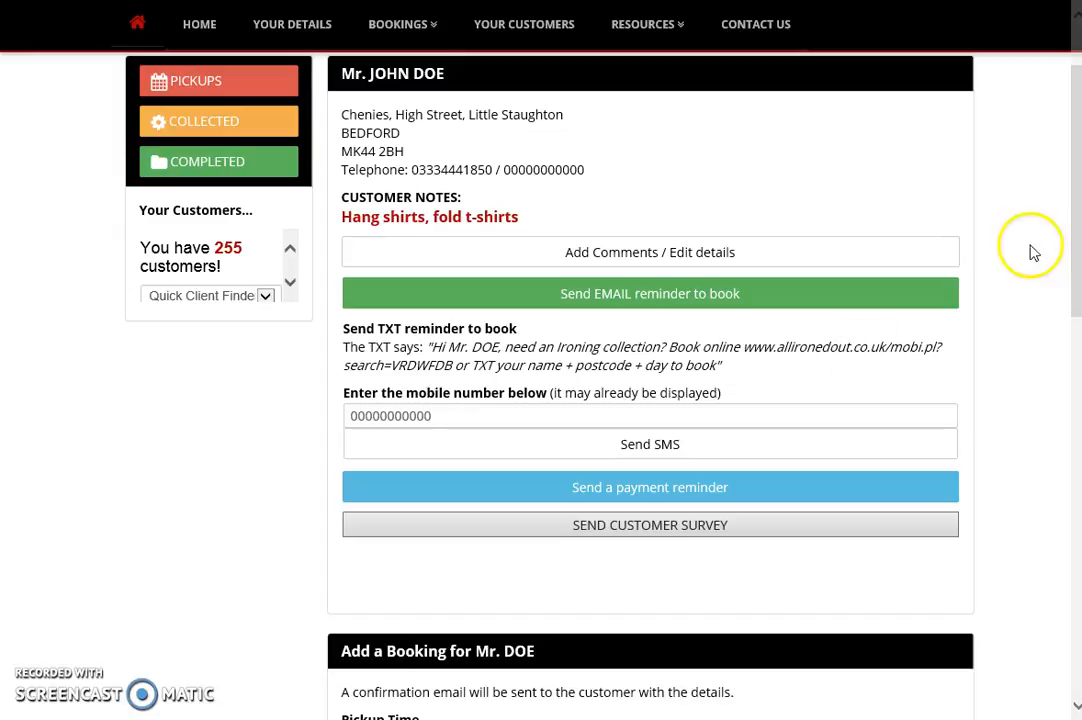
pyautogui.scroll(-3, 1060, 217)
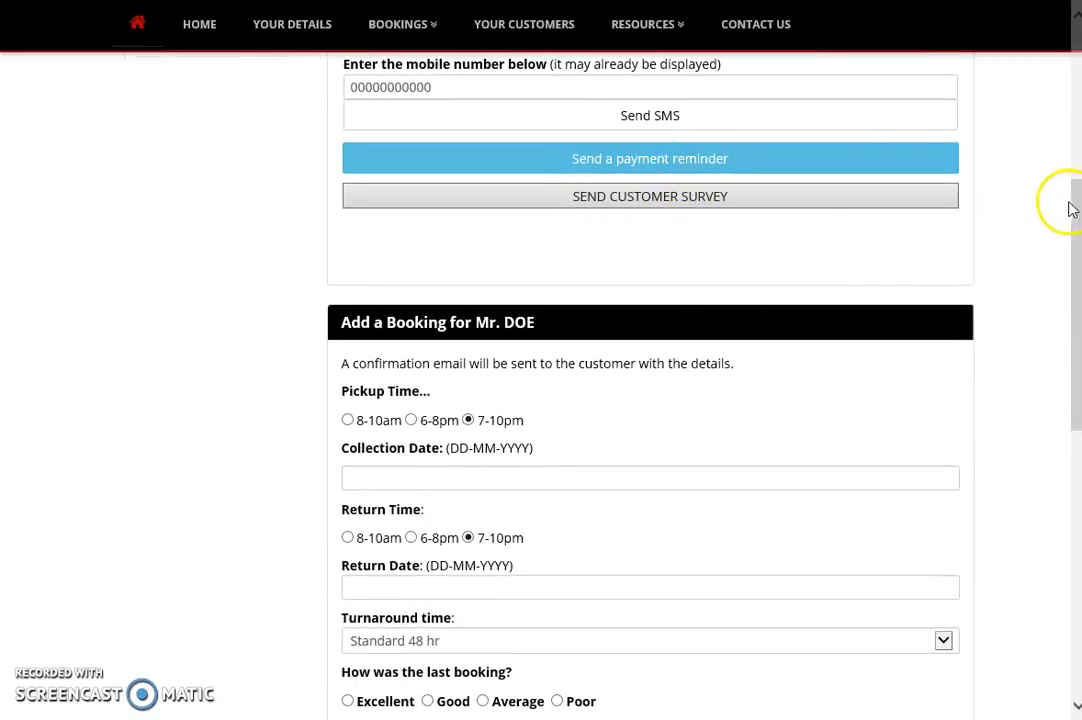
pyautogui.moveTo(1070, 208); pyautogui.dragTo(1073, 68)
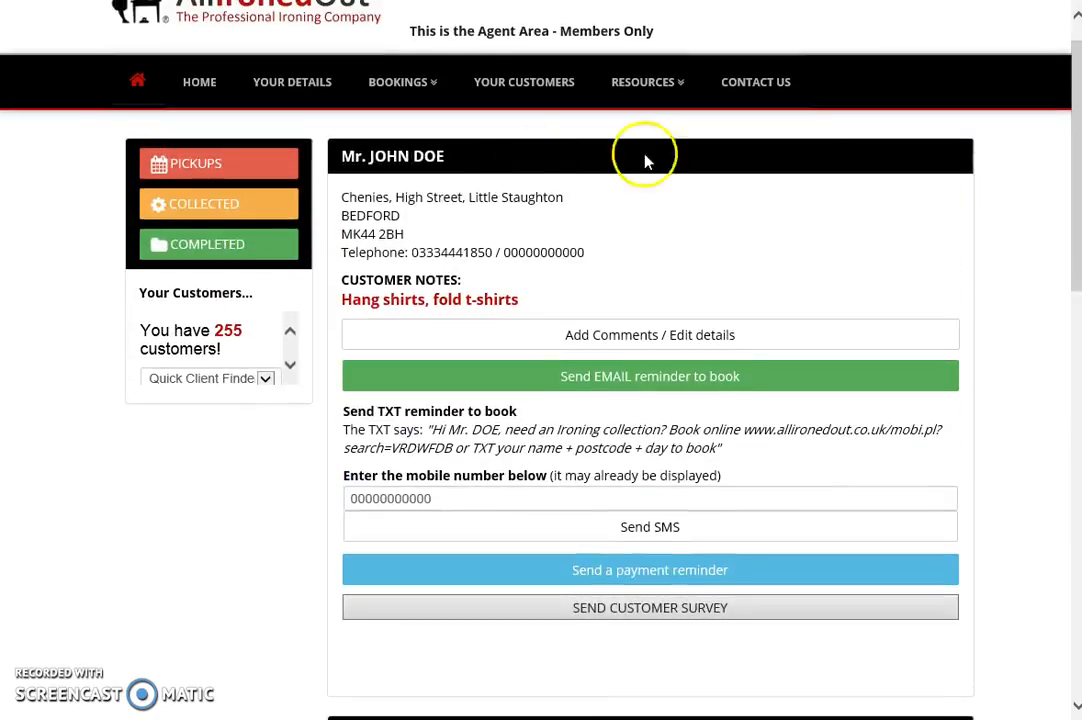